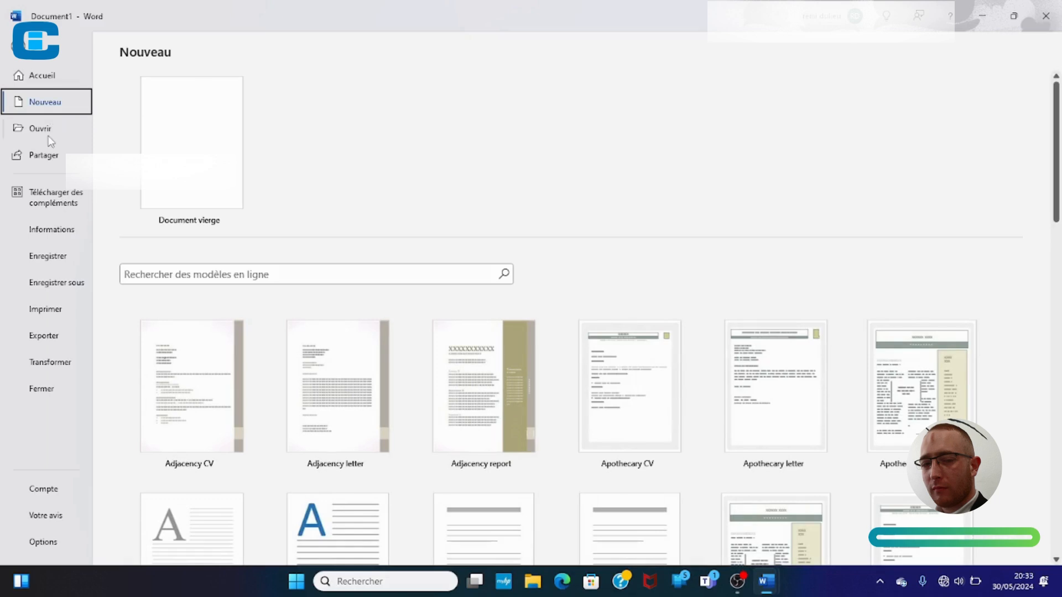
# Step: View the recent files available to open and the document's sharing options, closing the sharing dialog without sharing
pyautogui.click(49, 137)
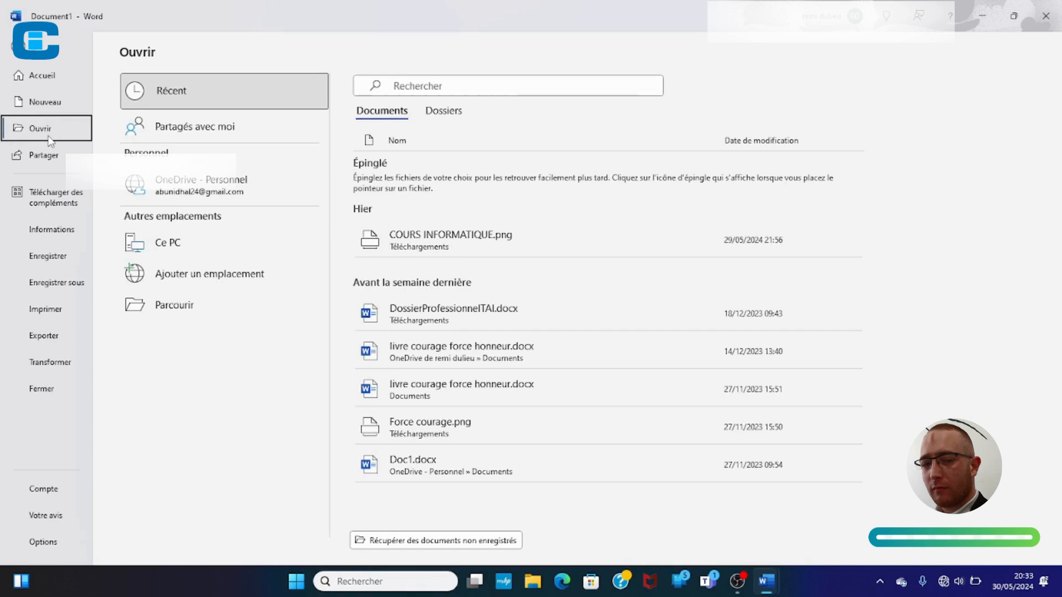
pyautogui.click(49, 155)
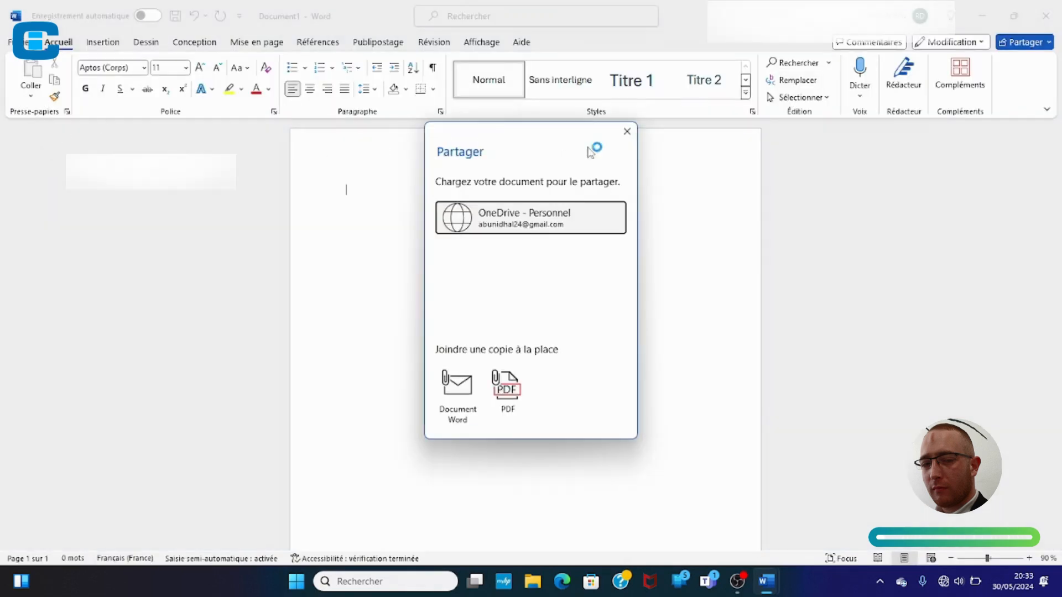
pyautogui.click(627, 132)
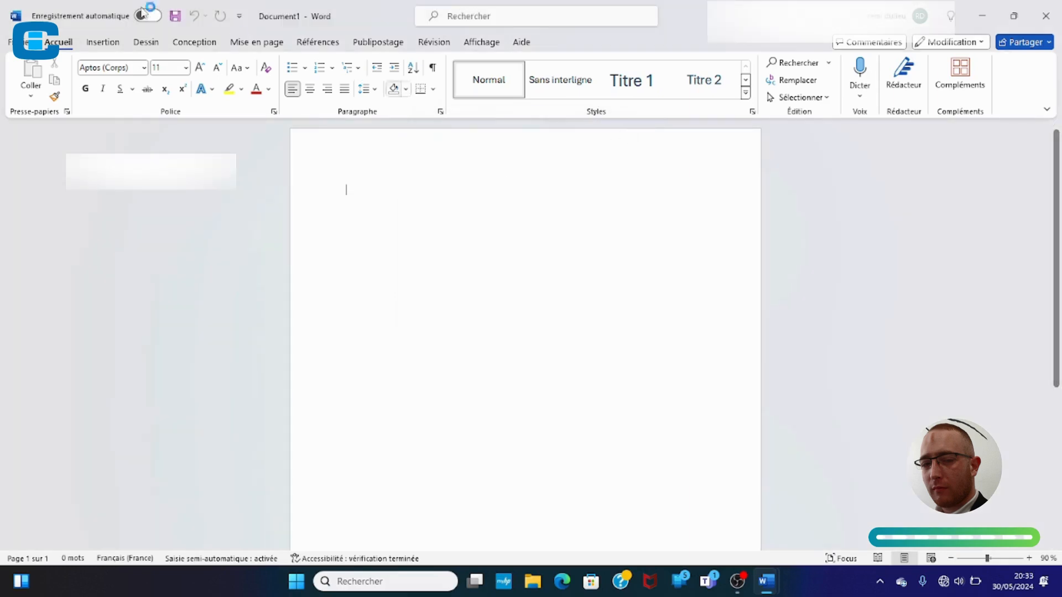
# Step: Create a new blank document
pyautogui.click(18, 42)
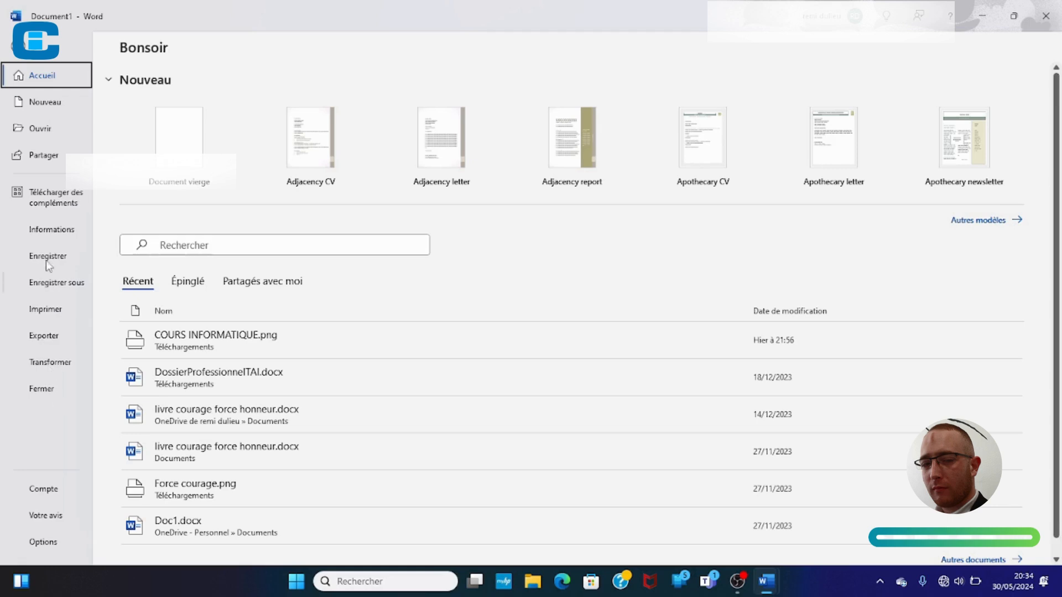
pyautogui.click(61, 101)
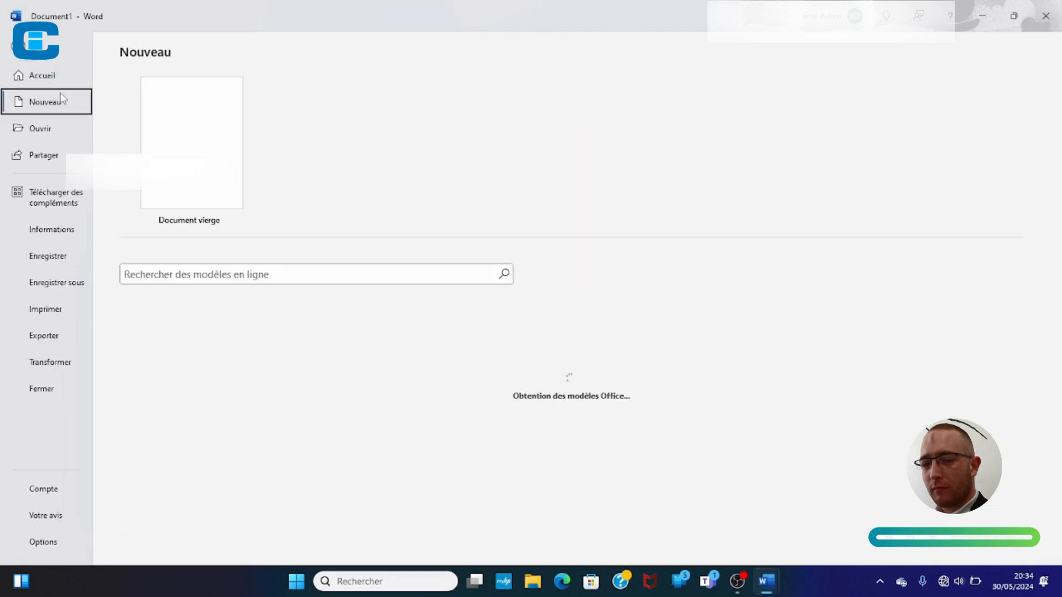
pyautogui.click(169, 136)
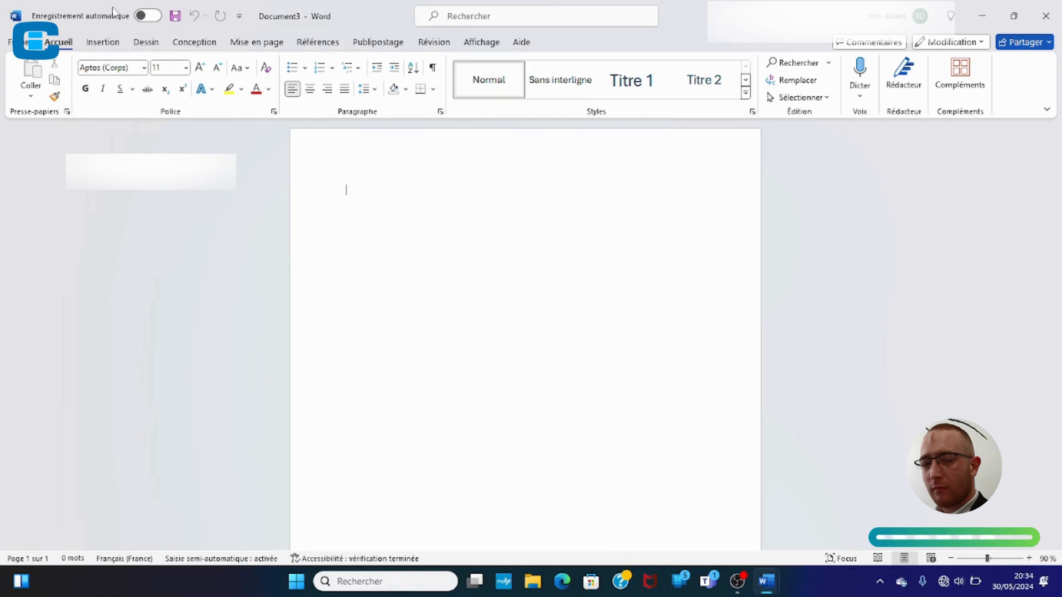
# Step: Look through the gallery of built-in cover pages and close it without inserting one
pyautogui.click(103, 43)
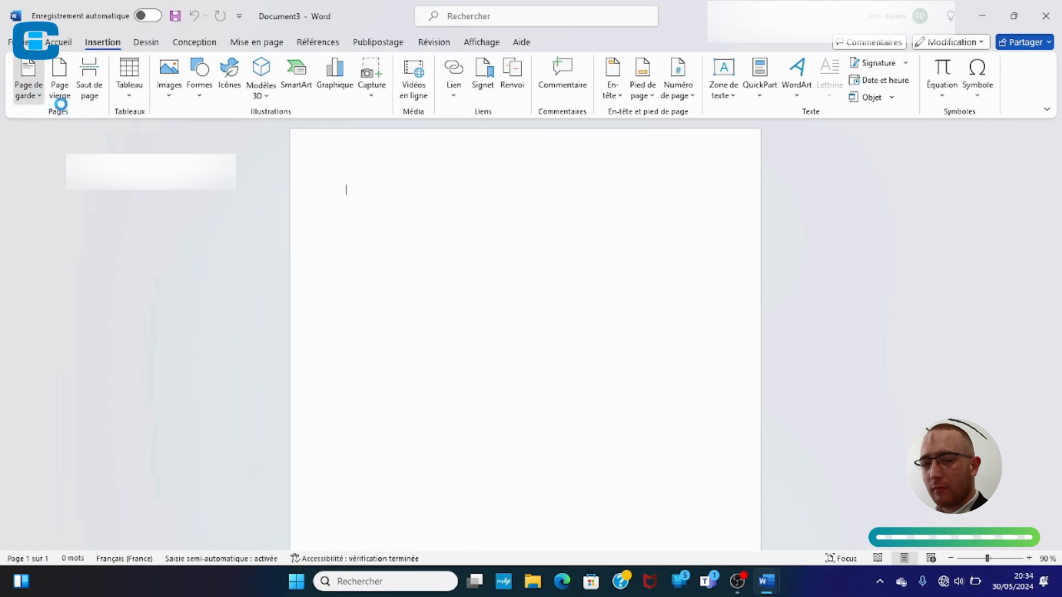
pyautogui.click(28, 83)
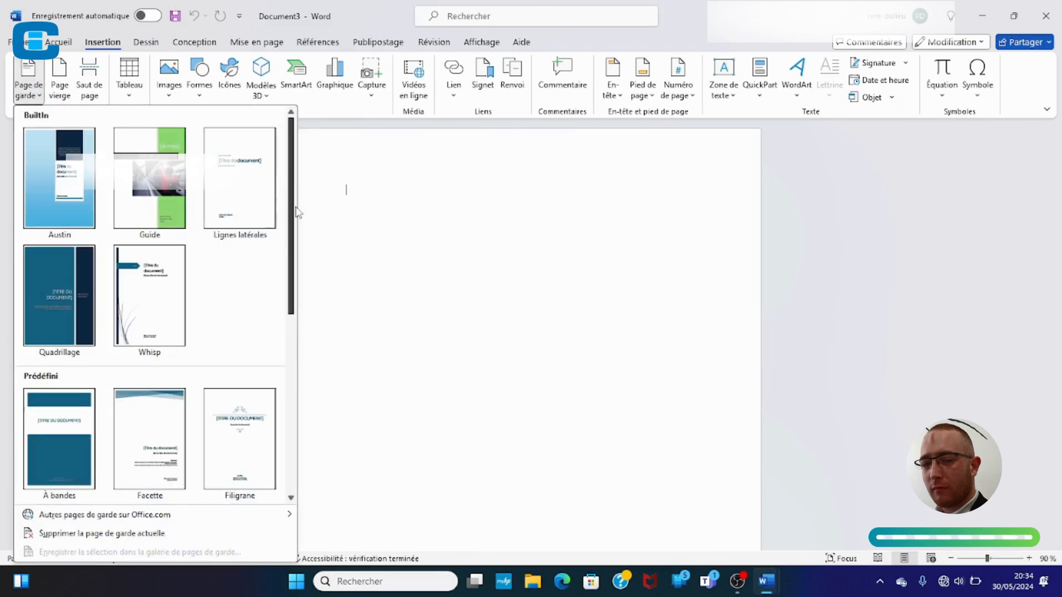
pyautogui.scroll(-4, 294, 211)
pyautogui.scroll(-3, 260, 365)
pyautogui.scroll(8, 249, 415)
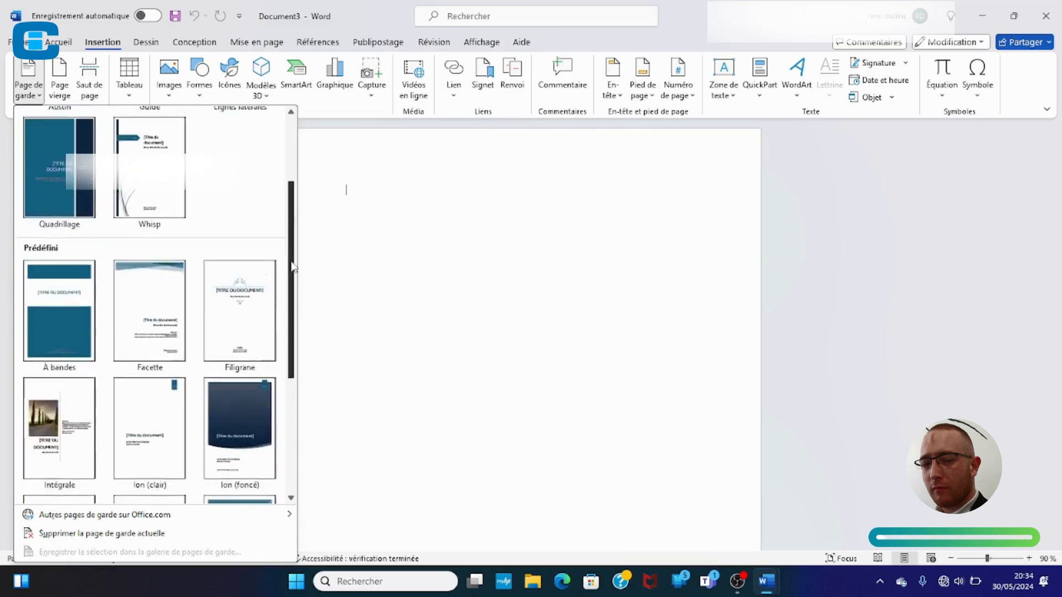
pyautogui.click(380, 211)
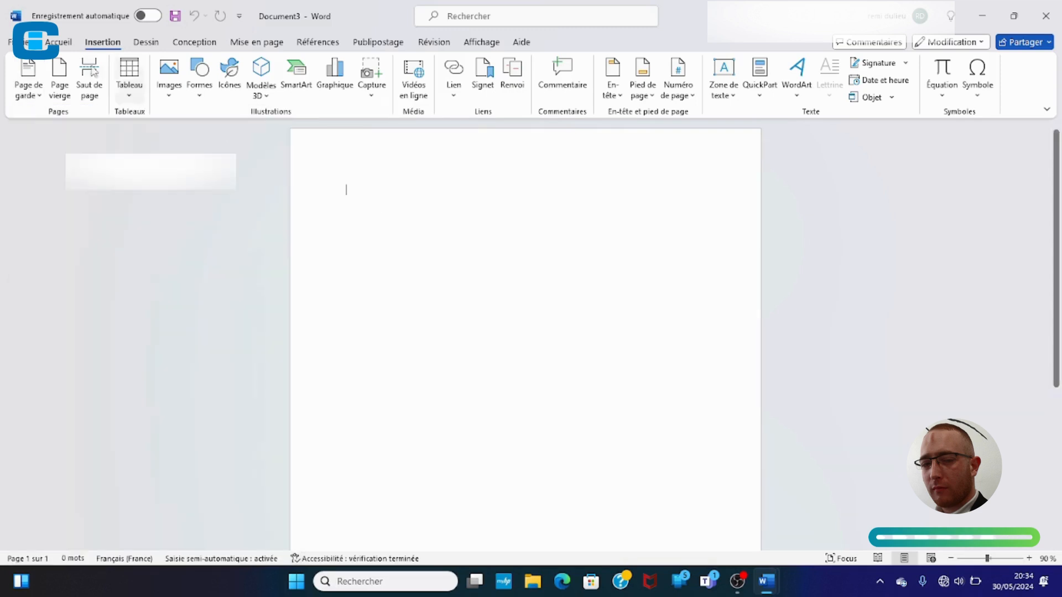
# Step: Insert a blank page into the document and undo the insertion
pyautogui.click(62, 83)
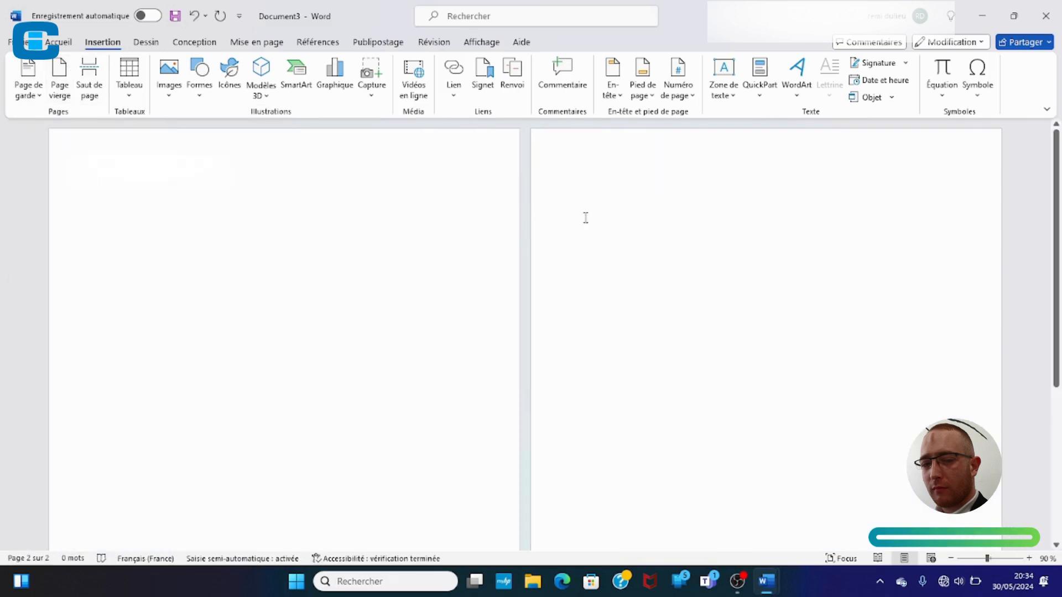
pyautogui.click(195, 14)
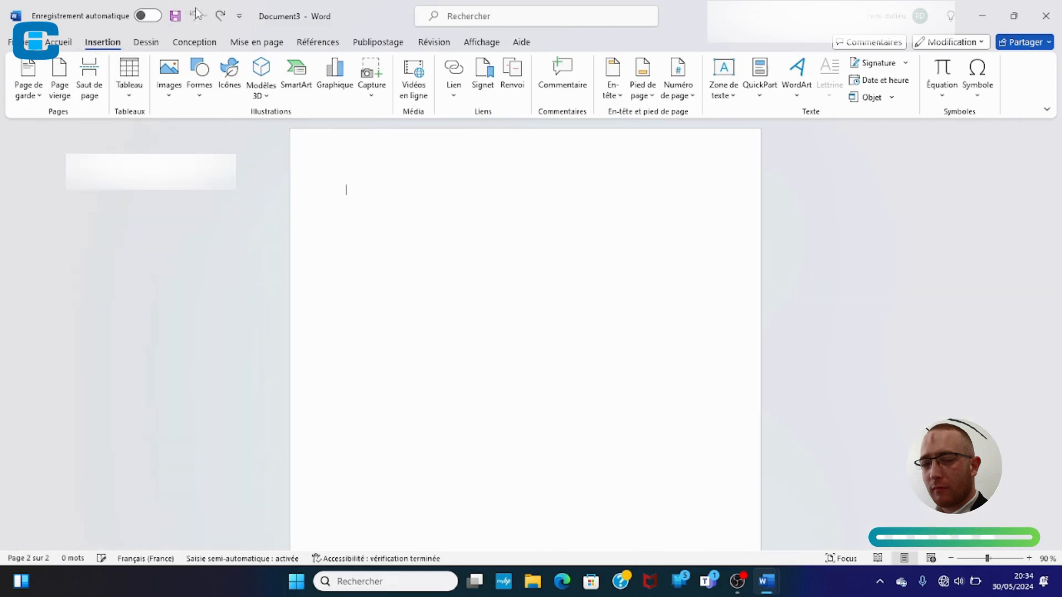
# Step: View the drawing tools and apply the second style set in the document formatting gallery
pyautogui.click(147, 42)
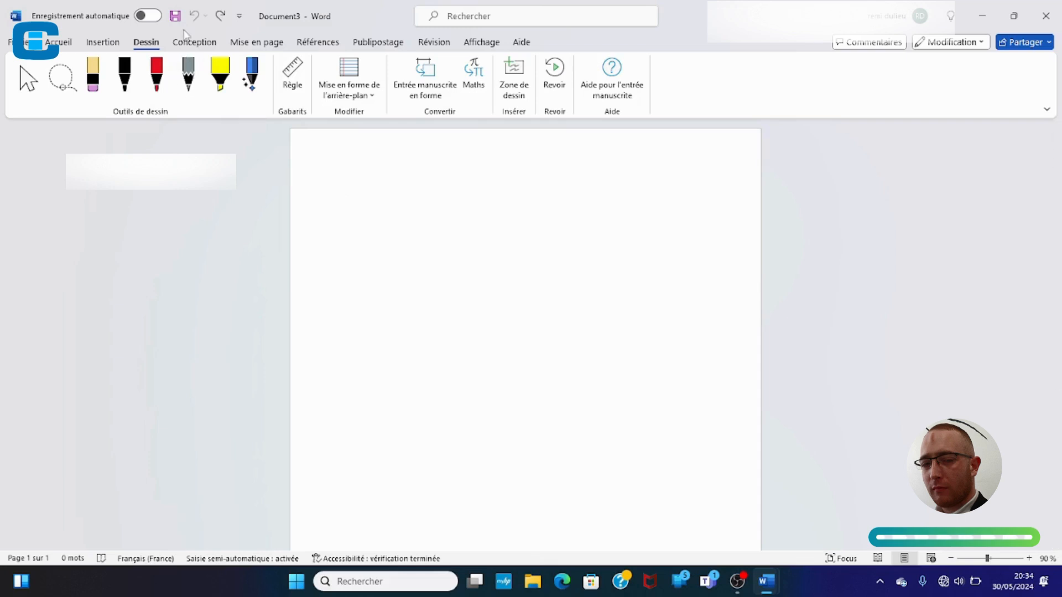
pyautogui.click(190, 44)
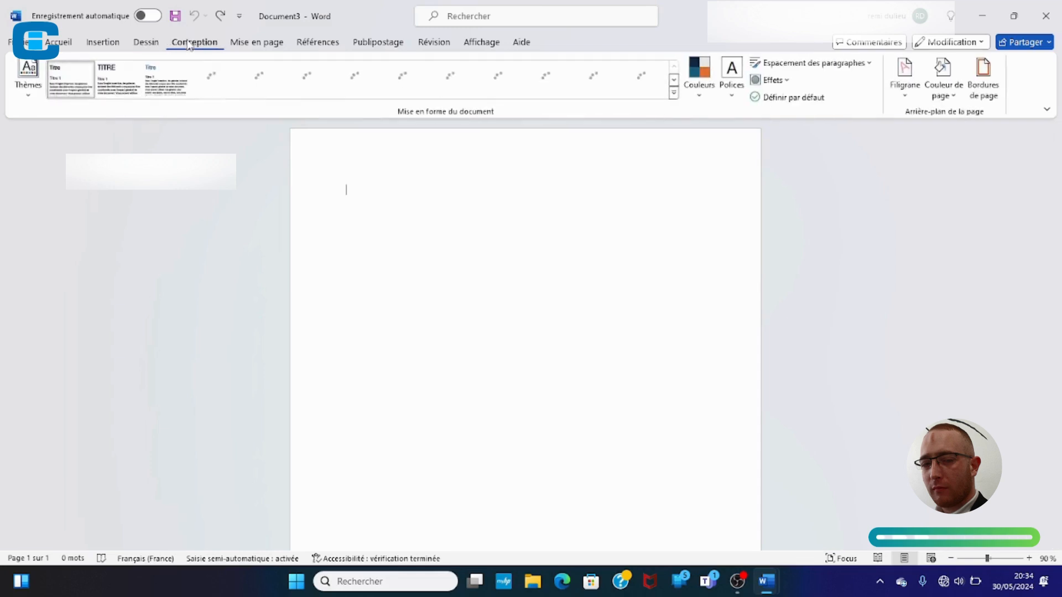
pyautogui.click(118, 82)
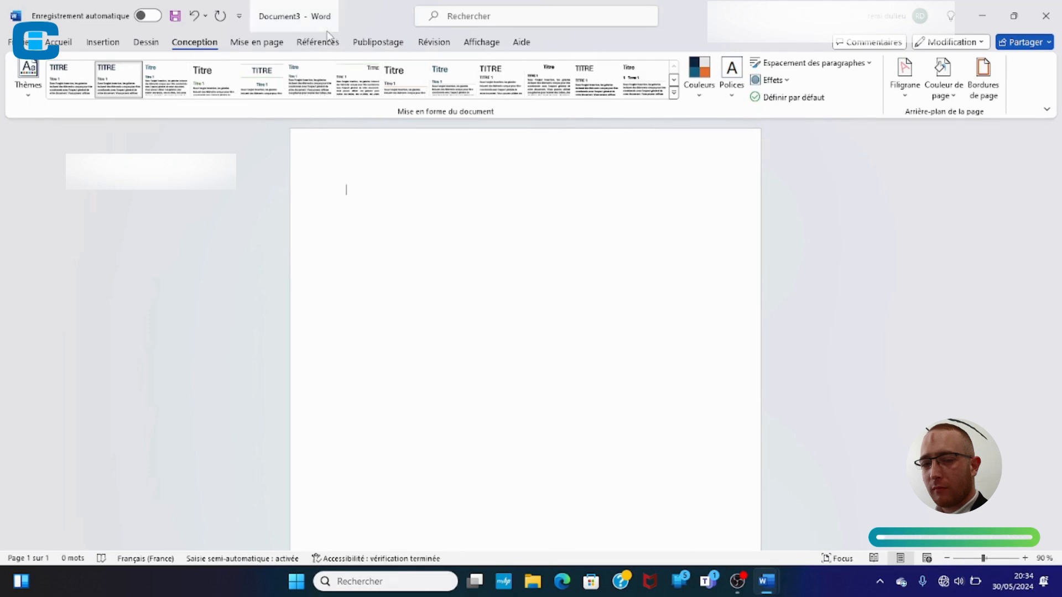
# Step: Examine the page layout, references, mailings, review, view and help commands, and return to the basic text formatting commands
pyautogui.click(260, 43)
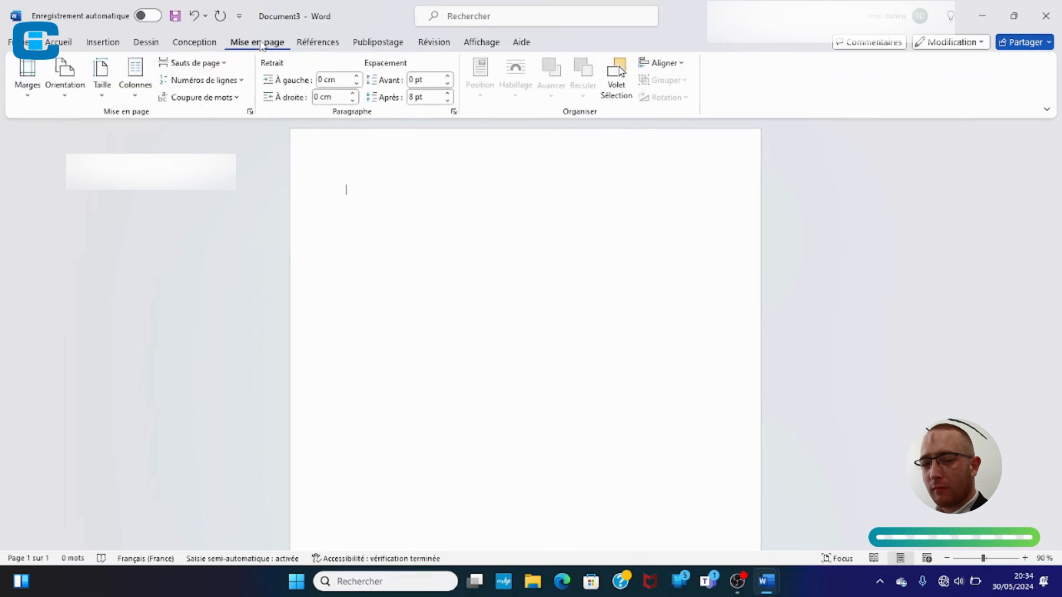
pyautogui.click(320, 44)
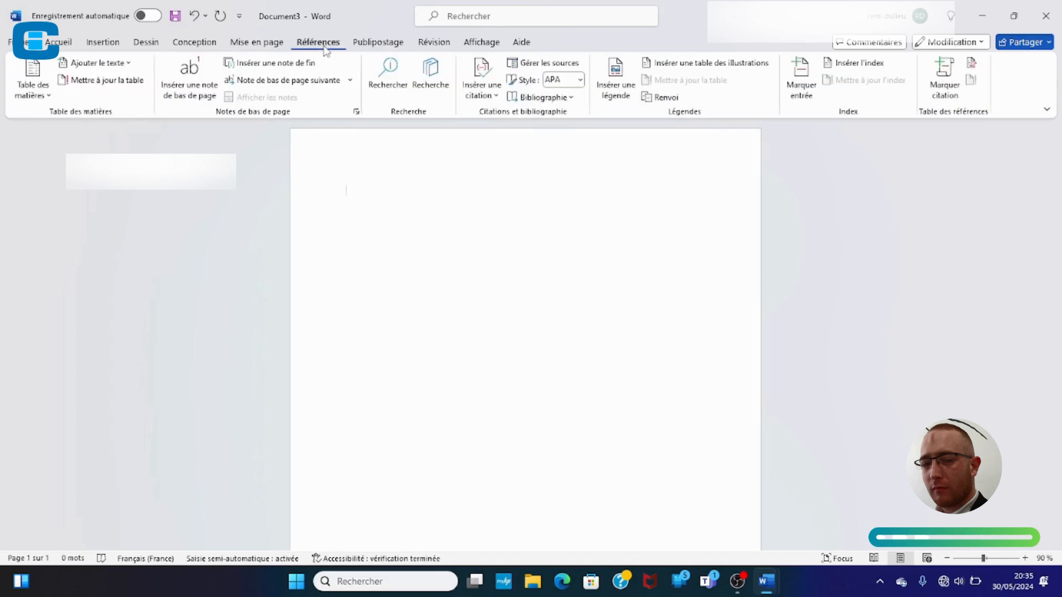
pyautogui.click(366, 46)
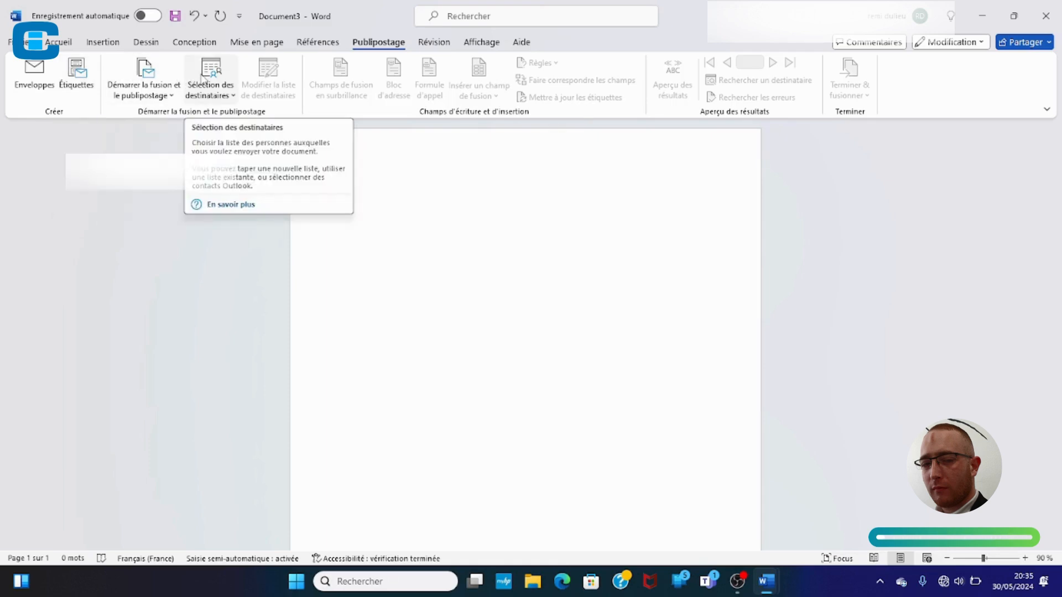
pyautogui.click(440, 44)
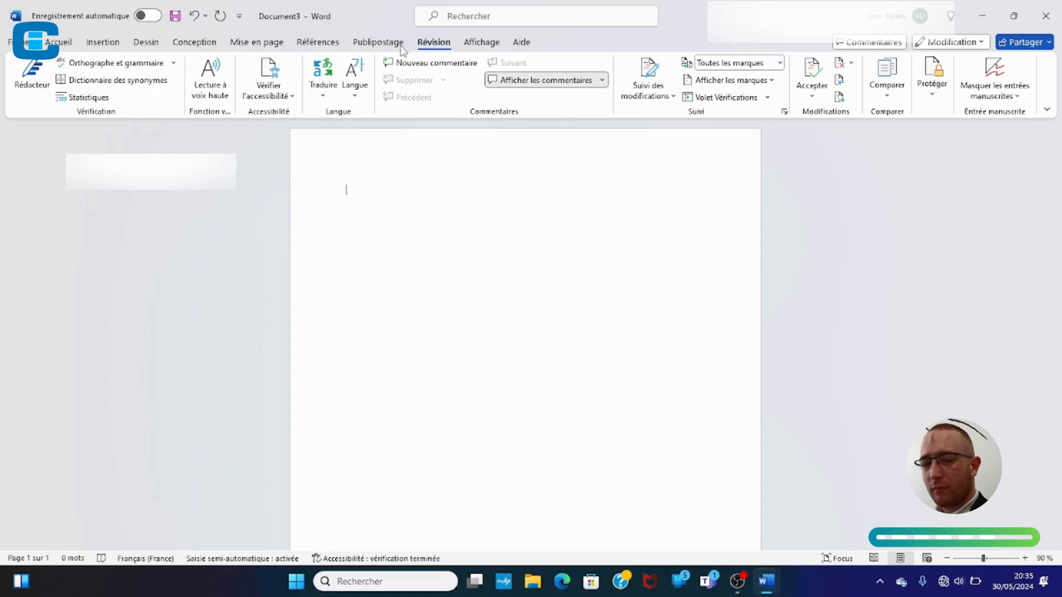
pyautogui.click(477, 49)
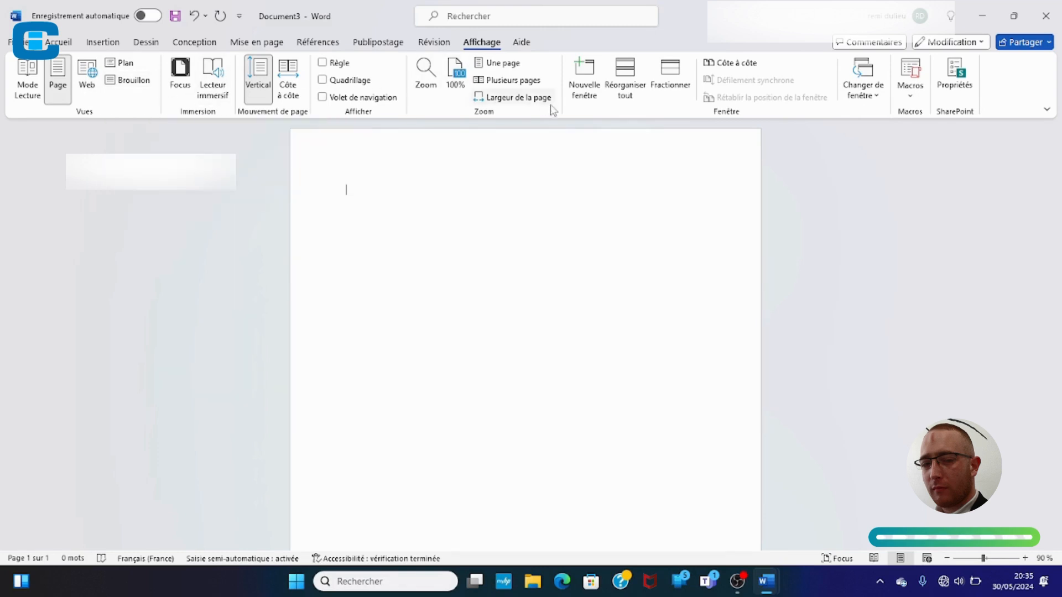
pyautogui.click(520, 42)
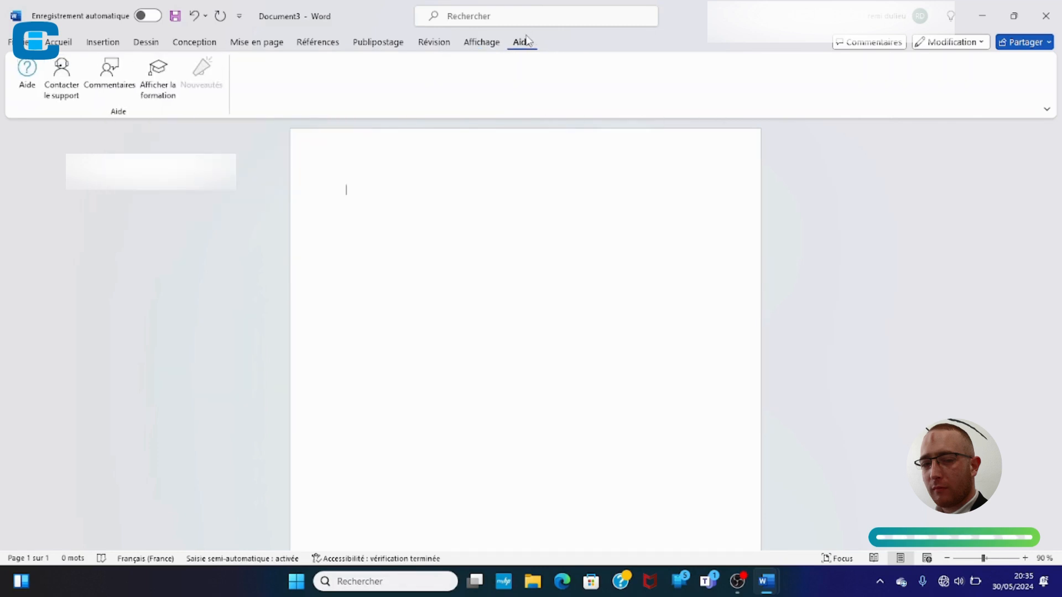
pyautogui.click(61, 46)
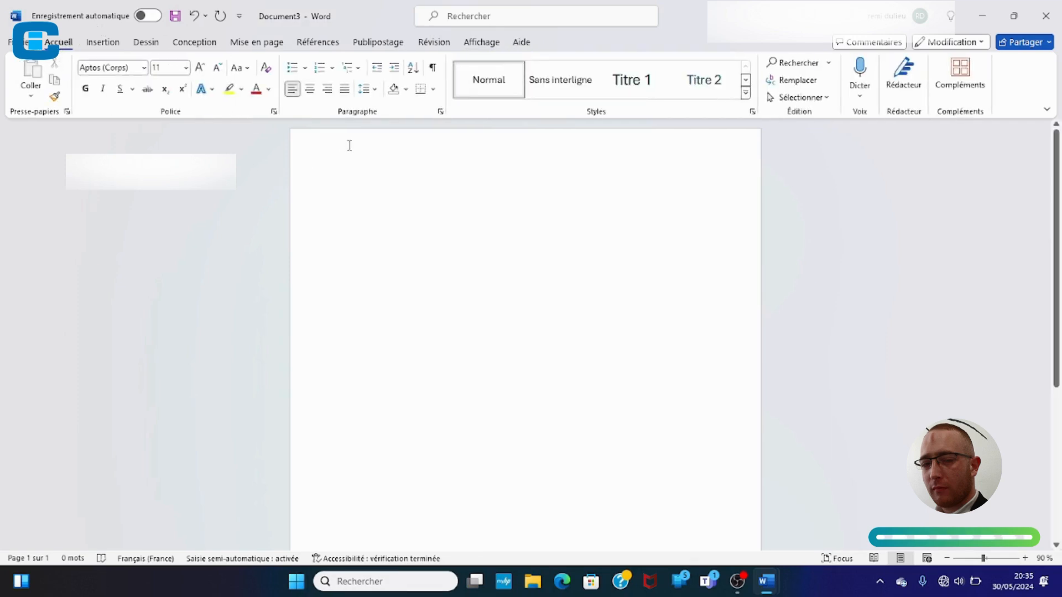
# Step: Enter the sample text "jsfsghnnbcwscklsqjoqoskcUScklh" and make it bold, italic and underlined
pyautogui.write('js')
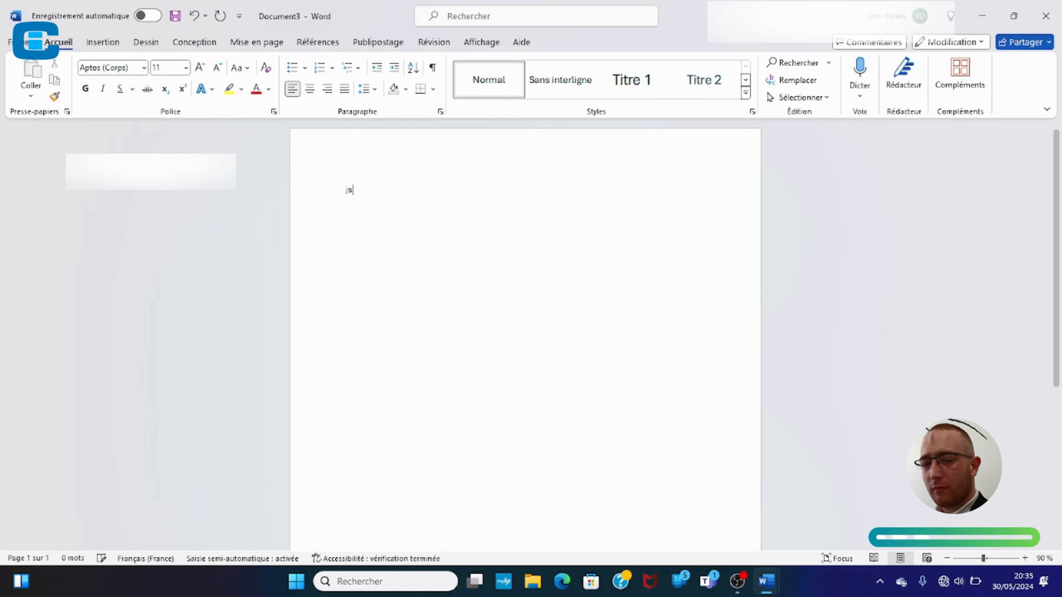
pyautogui.write('fsghnnbcwscklsqjoqoskcUScklh')
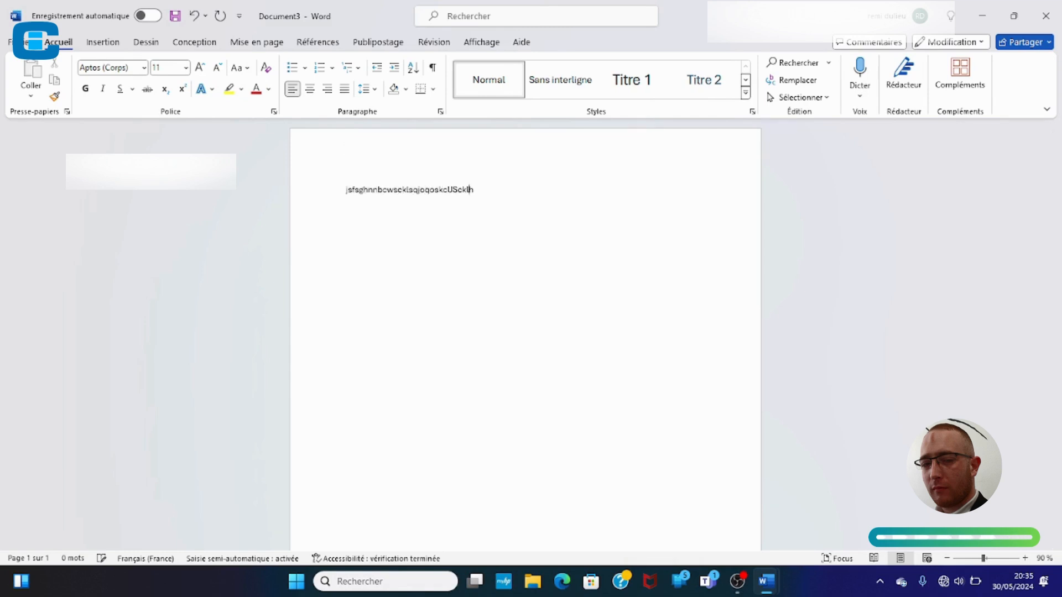
pyautogui.click(333, 193)
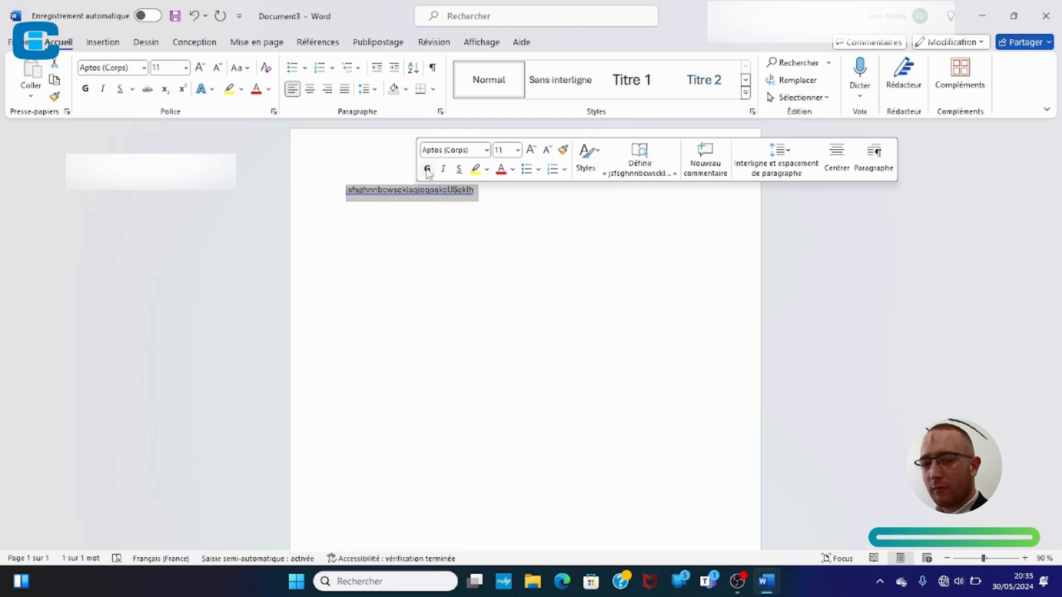
pyautogui.click(427, 169)
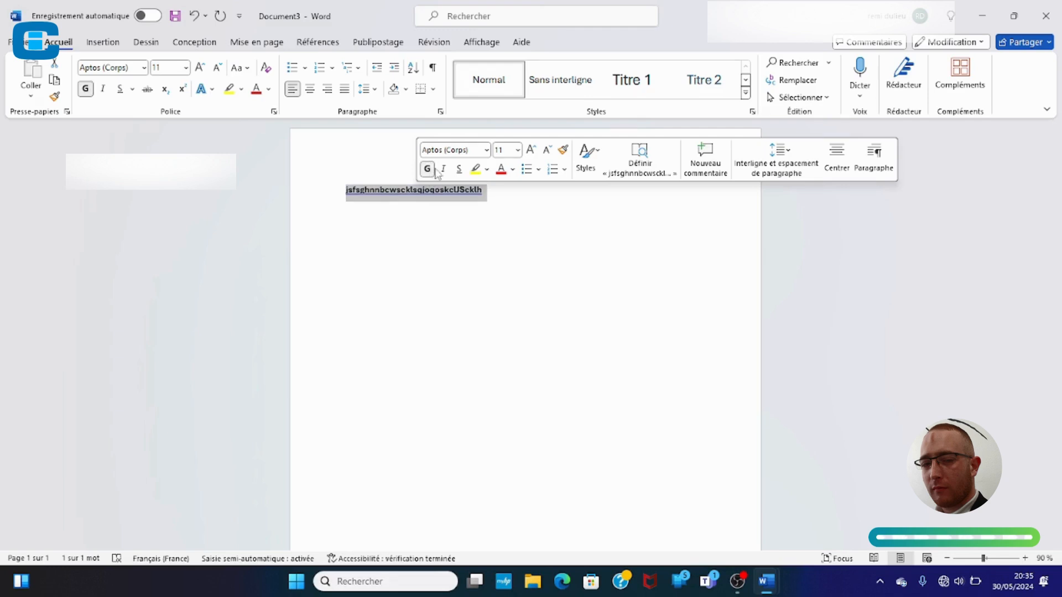
pyautogui.click(444, 169)
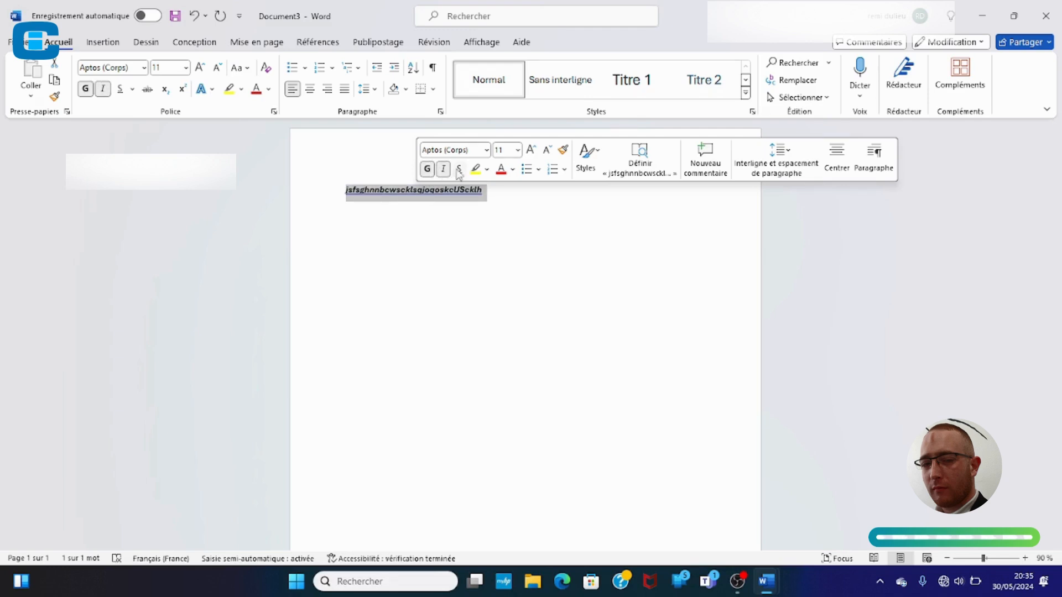
pyautogui.click(459, 170)
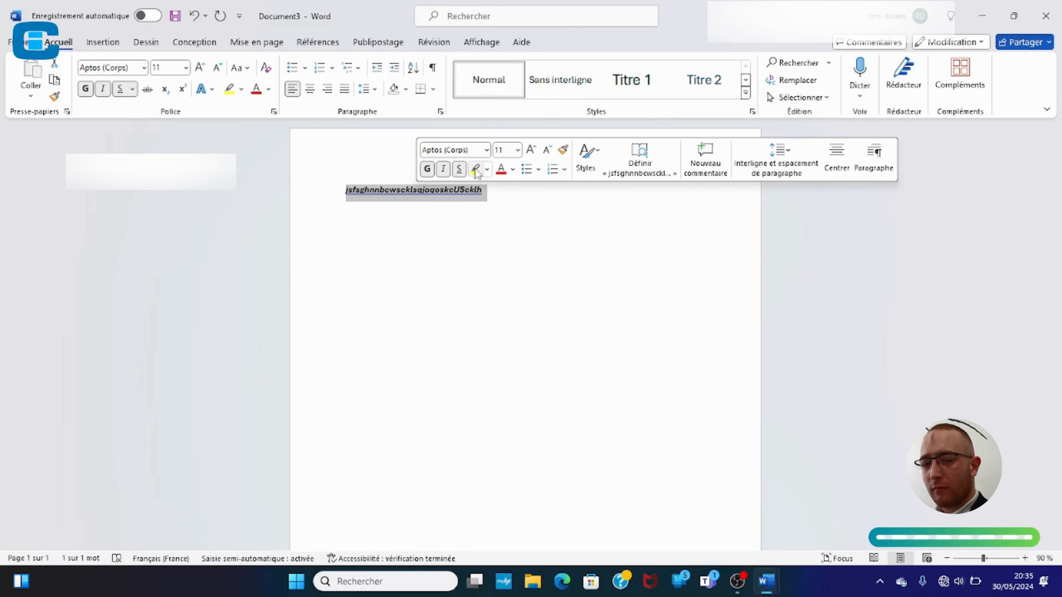
# Step: Highlight the sample text in yellow and choose teal as the highlighter colour
pyautogui.click(479, 171)
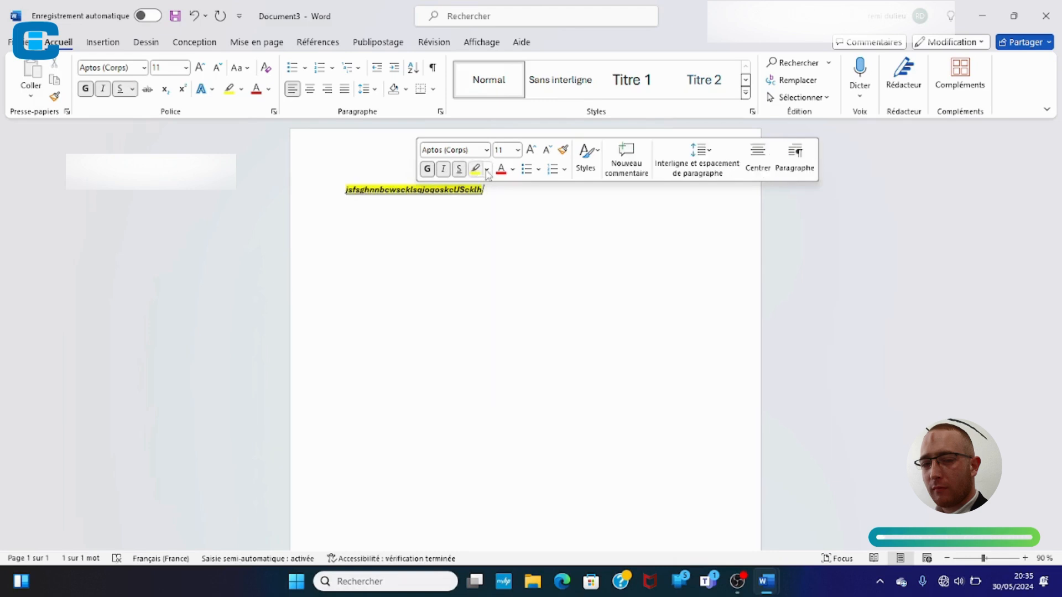
pyautogui.click(486, 170)
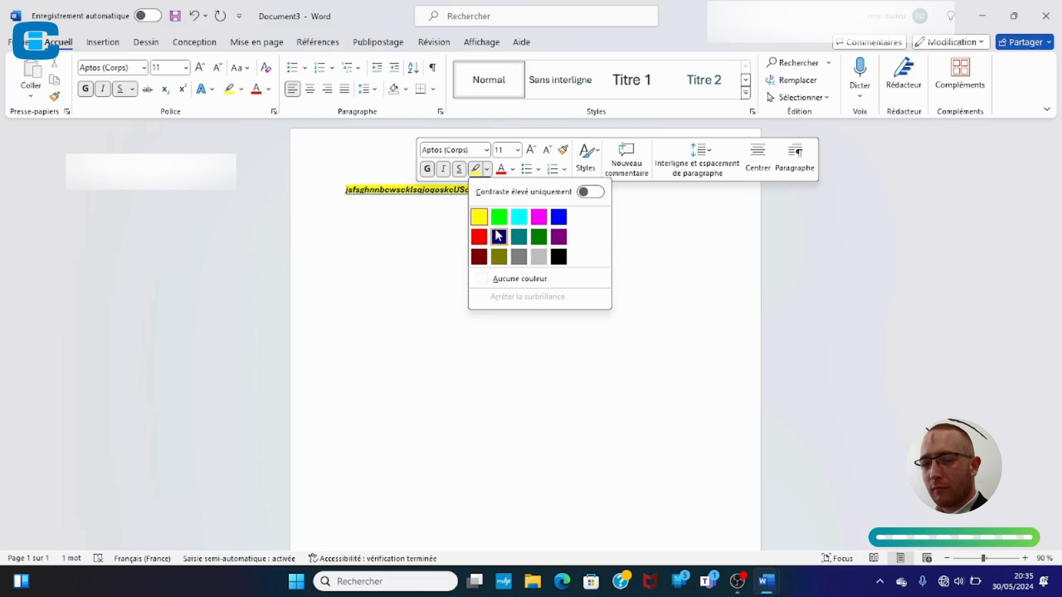
pyautogui.click(497, 227)
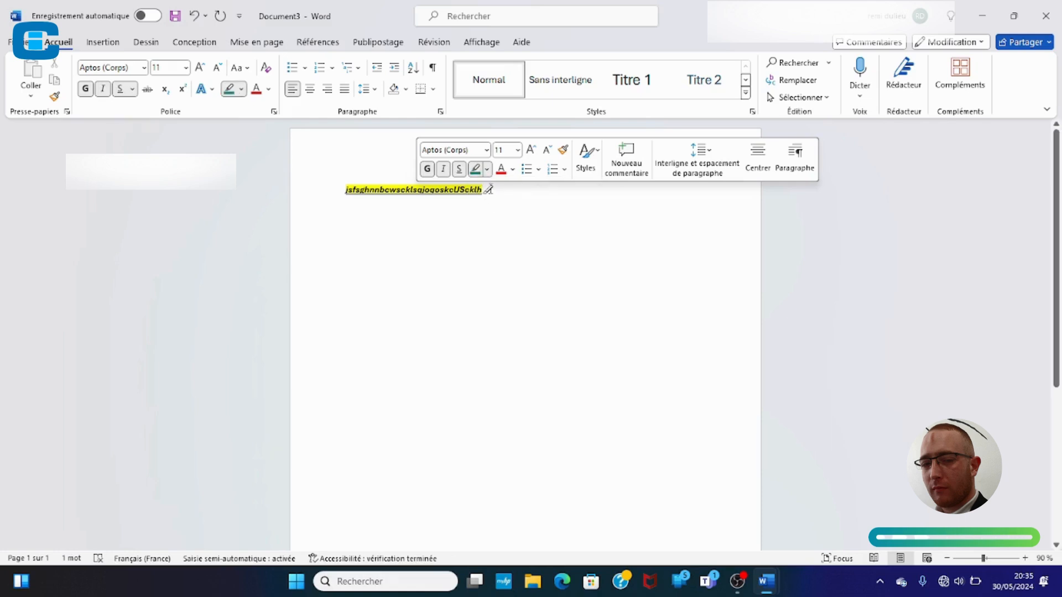
pyautogui.click(475, 171)
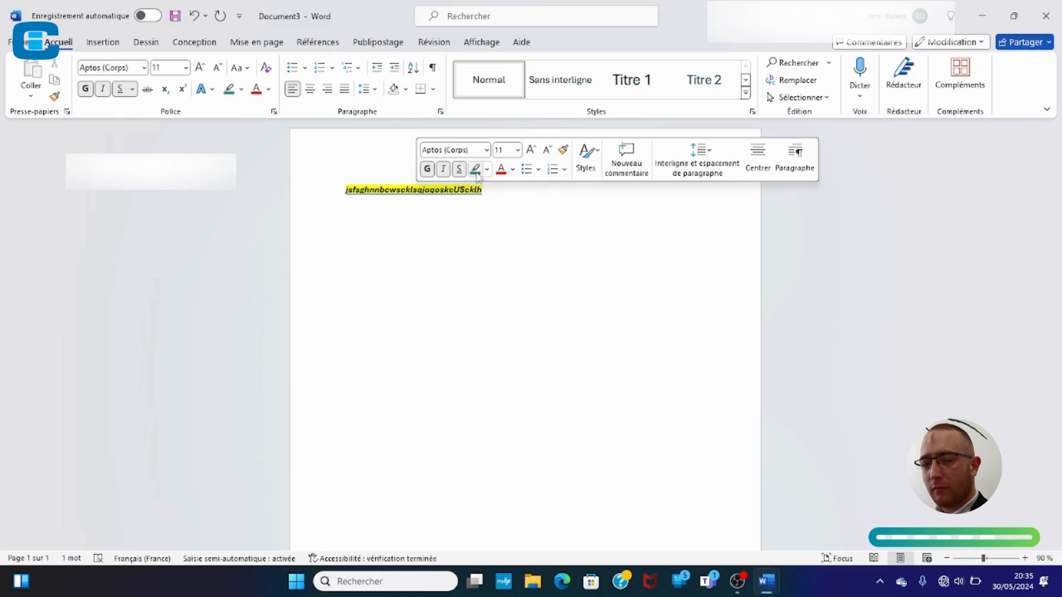
# Step: Choose a blue theme shade as the font colour
pyautogui.click(513, 171)
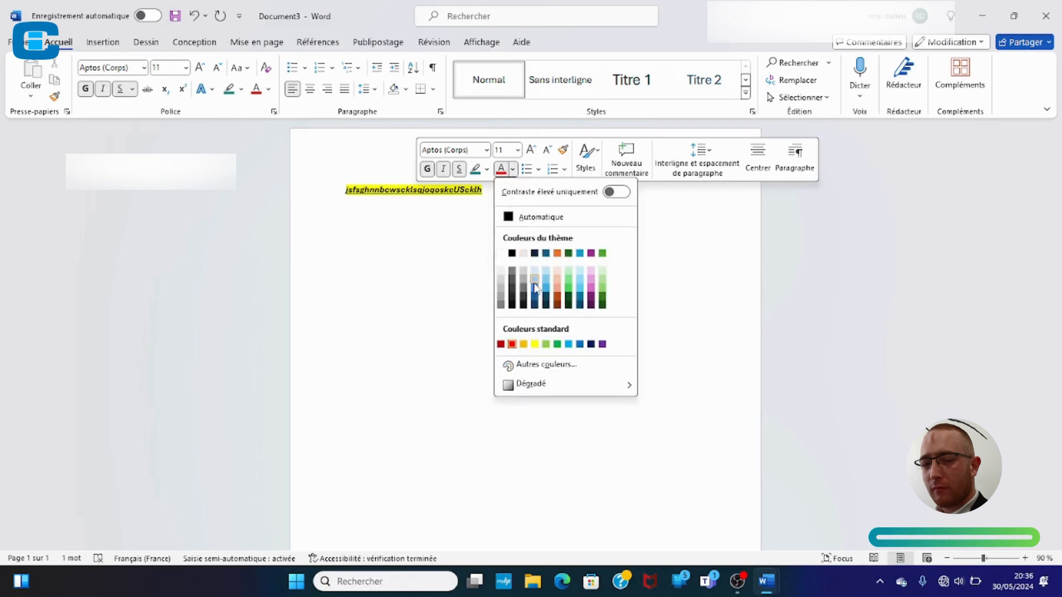
pyautogui.click(534, 283)
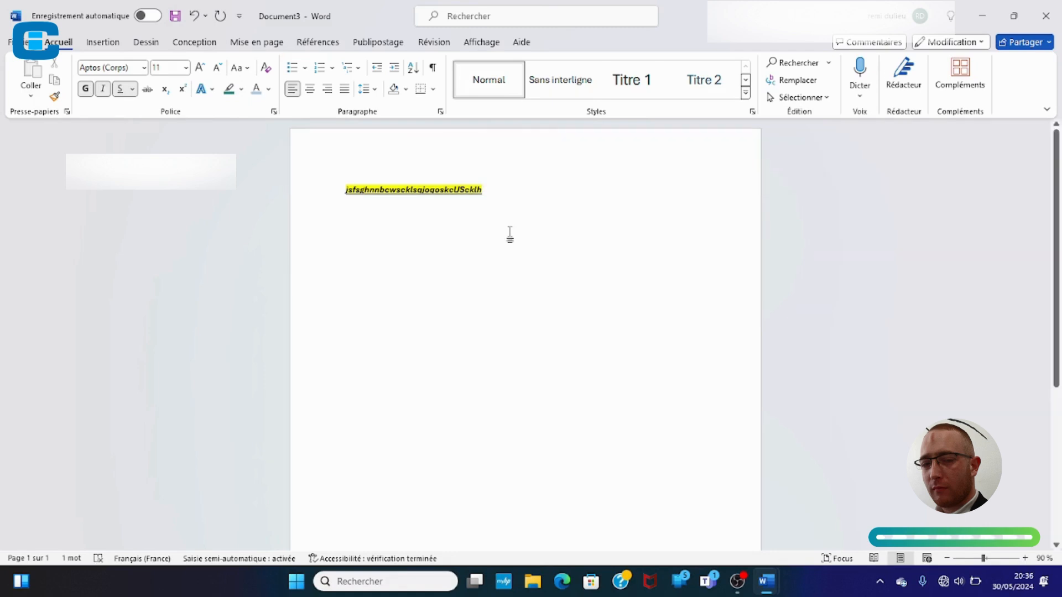
# Step: Delete all of the yellow-highlighted sample text from the page
pyautogui.click(480, 177)
pyautogui.press('BackSpace')
pyautogui.press('BackSpace')
pyautogui.press('BackSpace')
pyautogui.press('BackSpace')
pyautogui.press('BackSpace')
pyautogui.press('BackSpace')
pyautogui.press('BackSpace')
pyautogui.press('BackSpace')
pyautogui.press('BackSpace')
pyautogui.press('BackSpace')
pyautogui.press('BackSpace')
pyautogui.press('BackSpace')
pyautogui.press('BackSpace')
pyautogui.press('BackSpace')
pyautogui.press('BackSpace')
pyautogui.press('BackSpace')
pyautogui.press('BackSpace')
pyautogui.press('BackSpace')
pyautogui.press('BackSpace')
pyautogui.press('BackSpace')
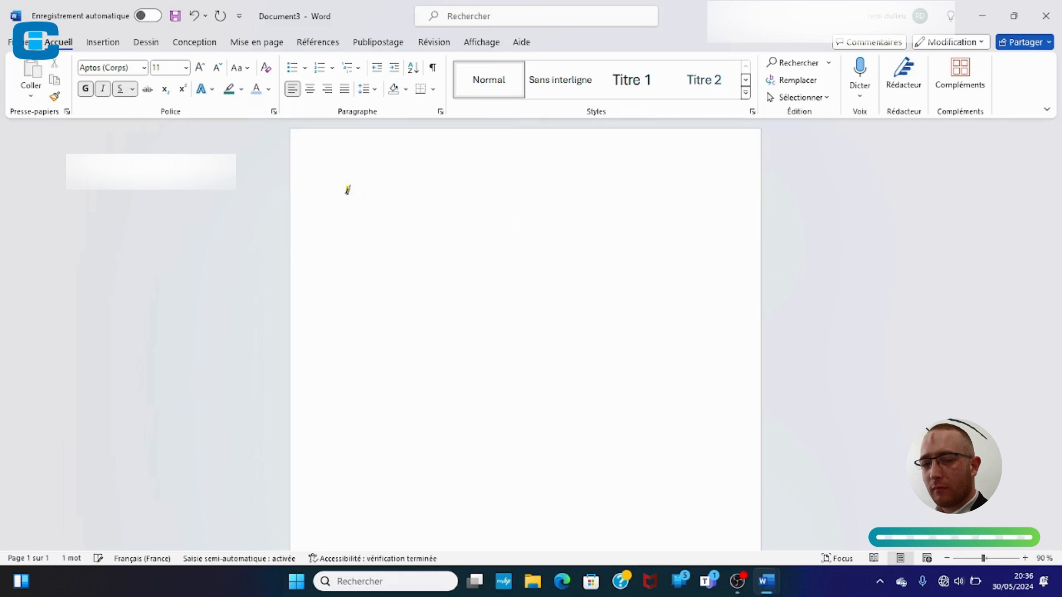
pyautogui.press('BackSpace')
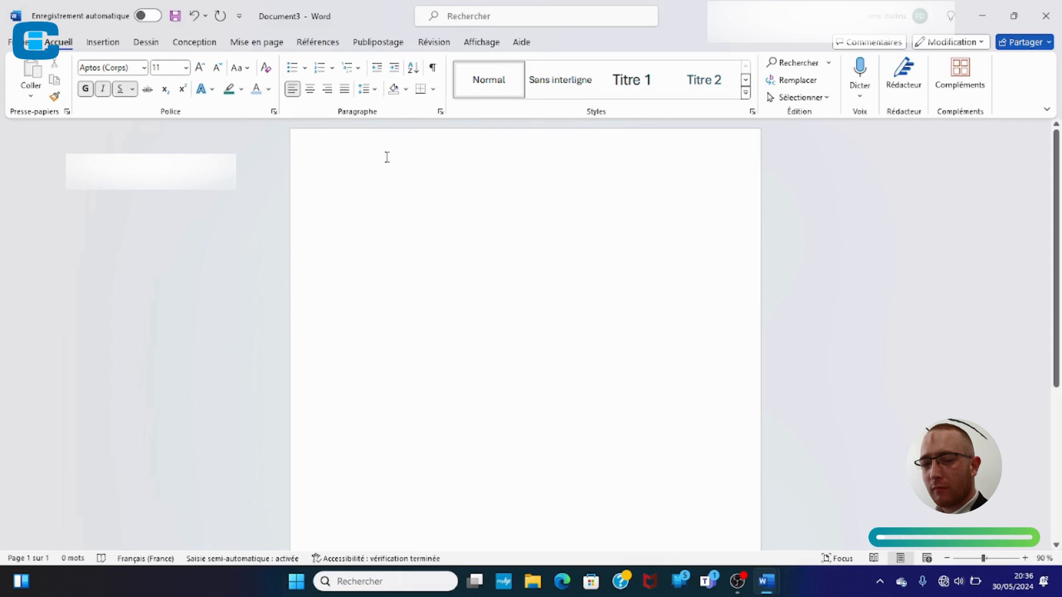
# Step: Enter the sample text ",njknjvlcjkvj" and turn off underline, italic and bold for further typing
pyautogui.write('.njknjvlcjkvj')
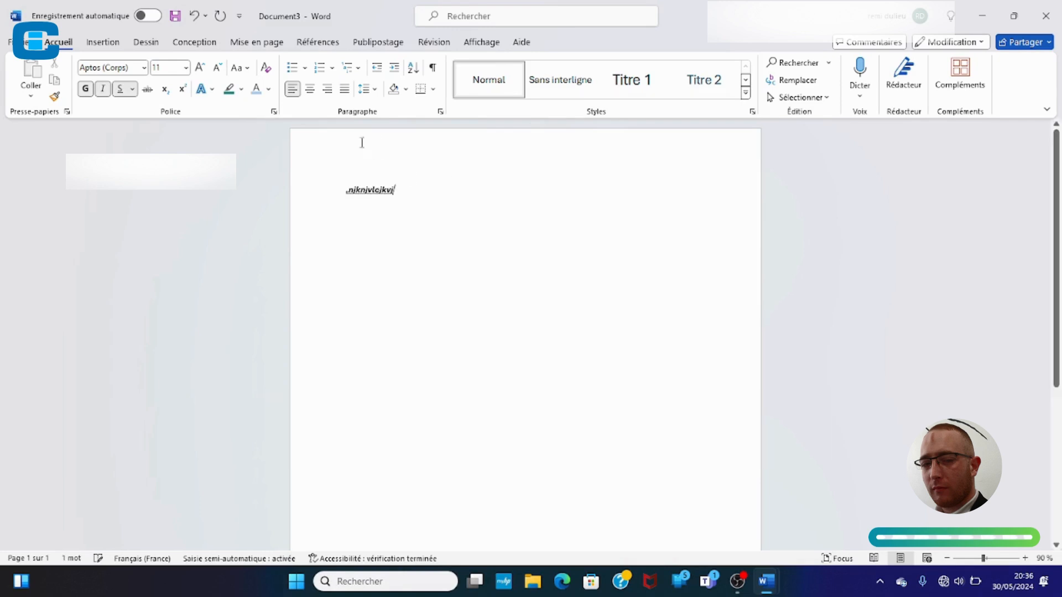
pyautogui.click(123, 91)
pyautogui.click(105, 93)
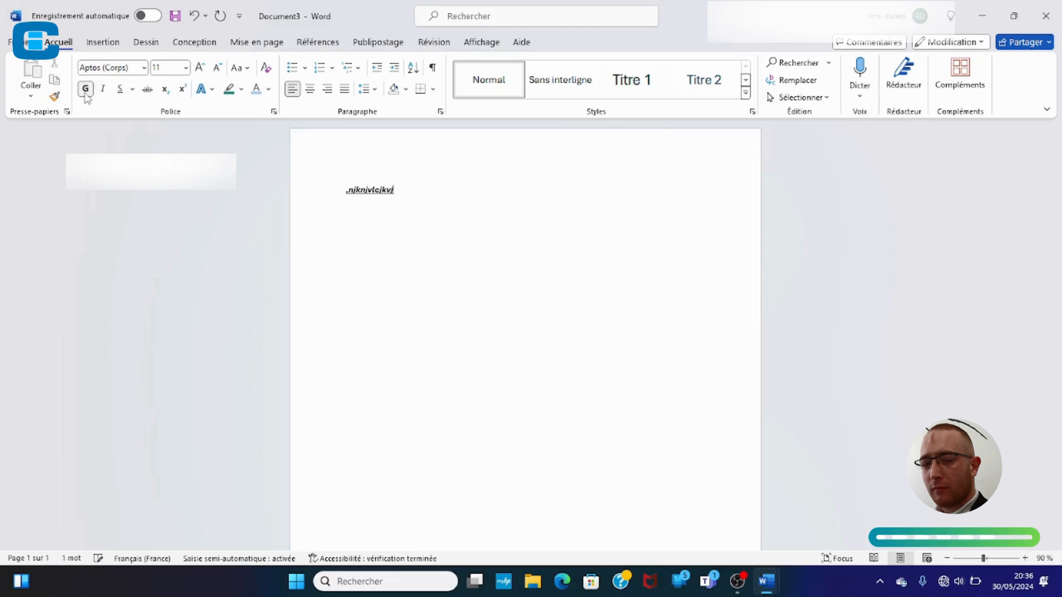
# Step: Try right, centred, justified and left alignment in turn on the sample text's paragraph
pyautogui.click(326, 88)
pyautogui.click(310, 91)
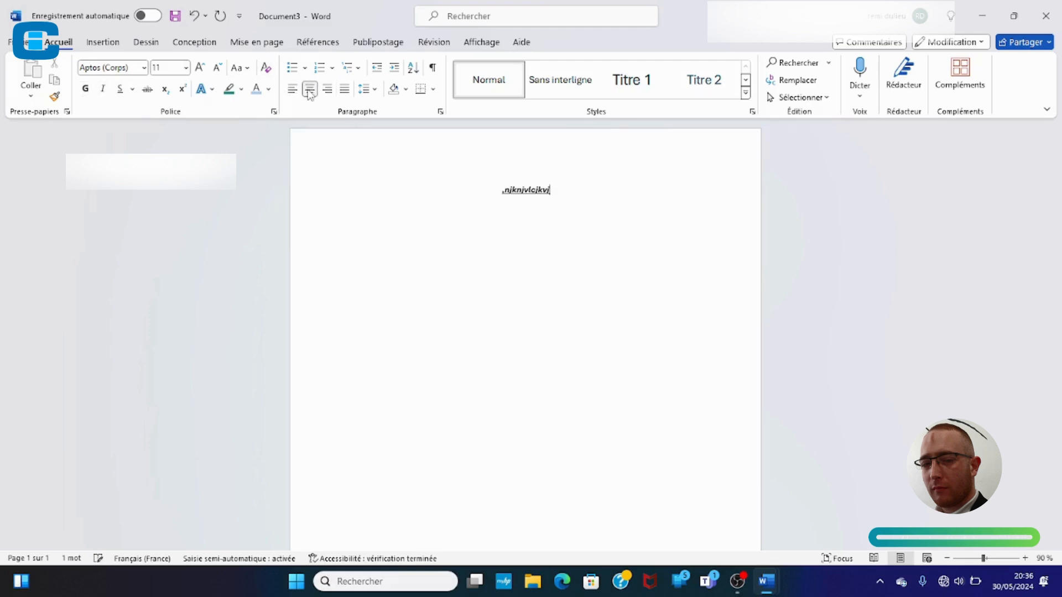
pyautogui.click(344, 89)
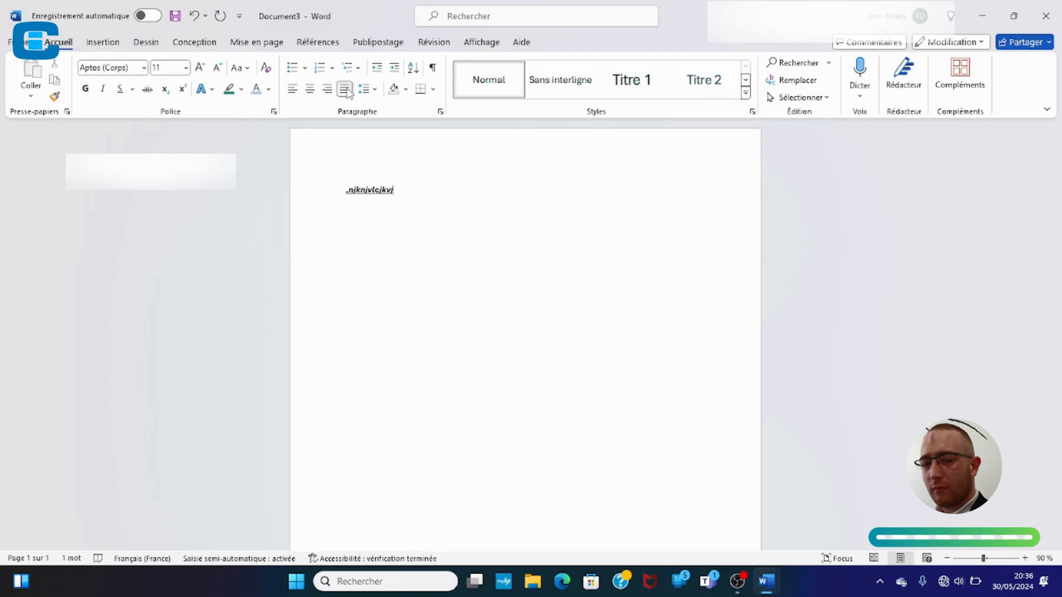
pyautogui.click(293, 90)
# Step: Apply the Sans interligne, Titre 1 and Titre 2 styles in turn to the sample text
pyautogui.click(547, 88)
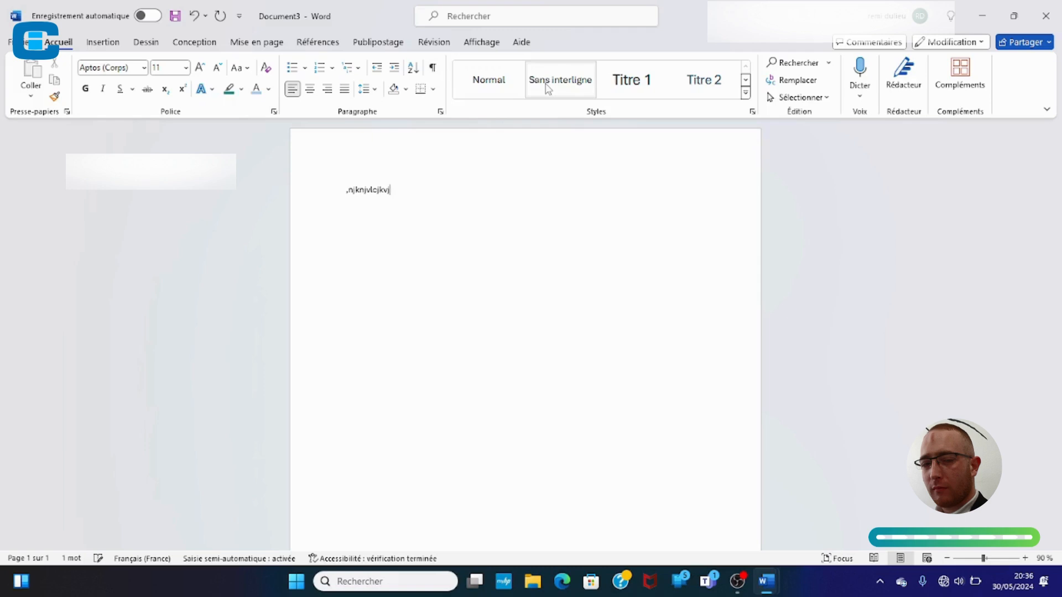
pyautogui.click(621, 93)
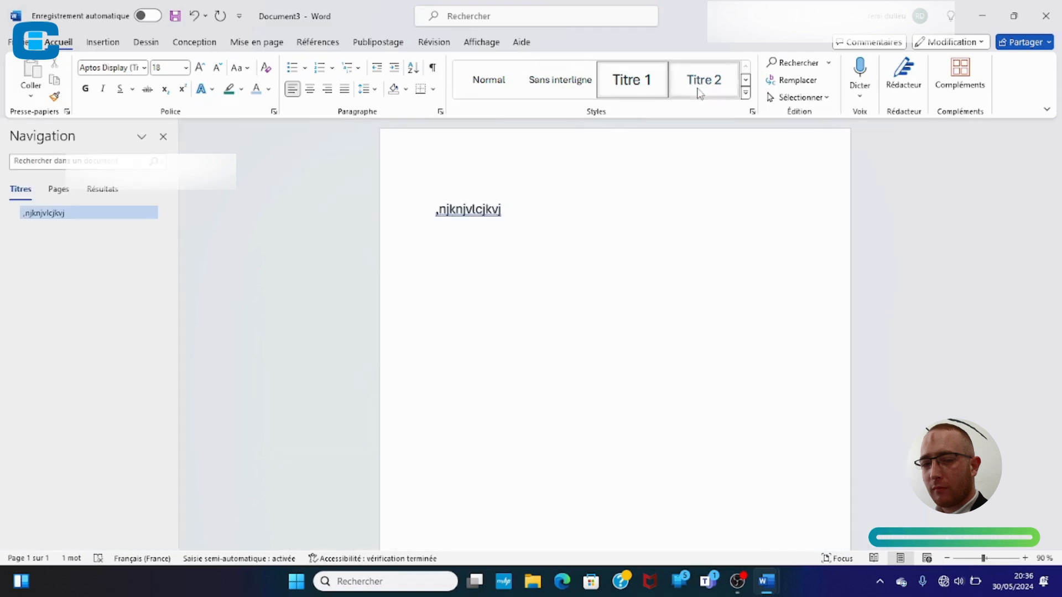
pyautogui.click(699, 93)
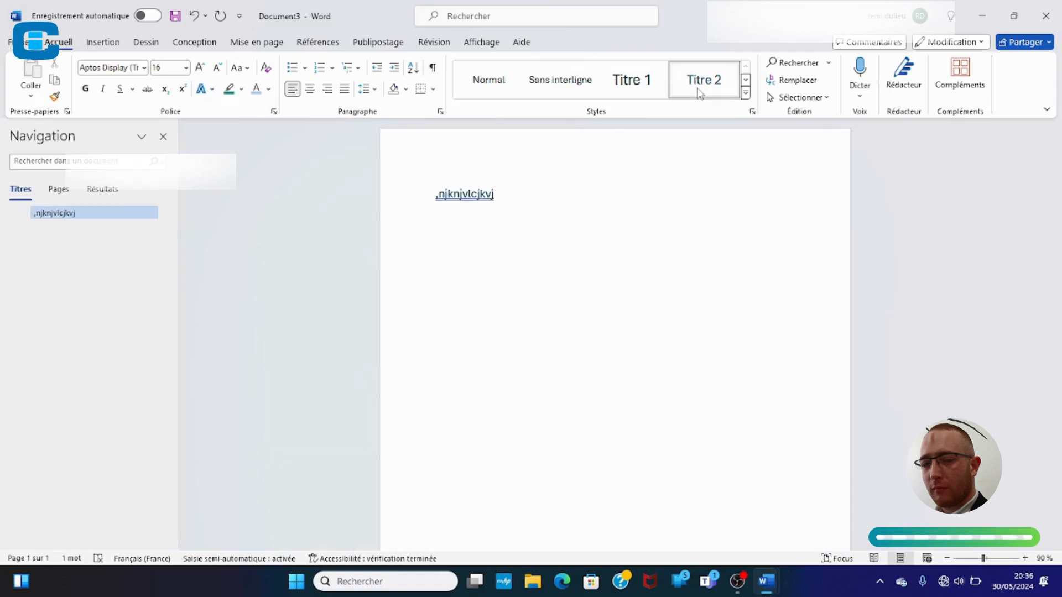
# Step: Undo the three style changes and the last alignment change on the sample text
pyautogui.click(193, 14)
pyautogui.click(194, 14)
pyautogui.click(193, 13)
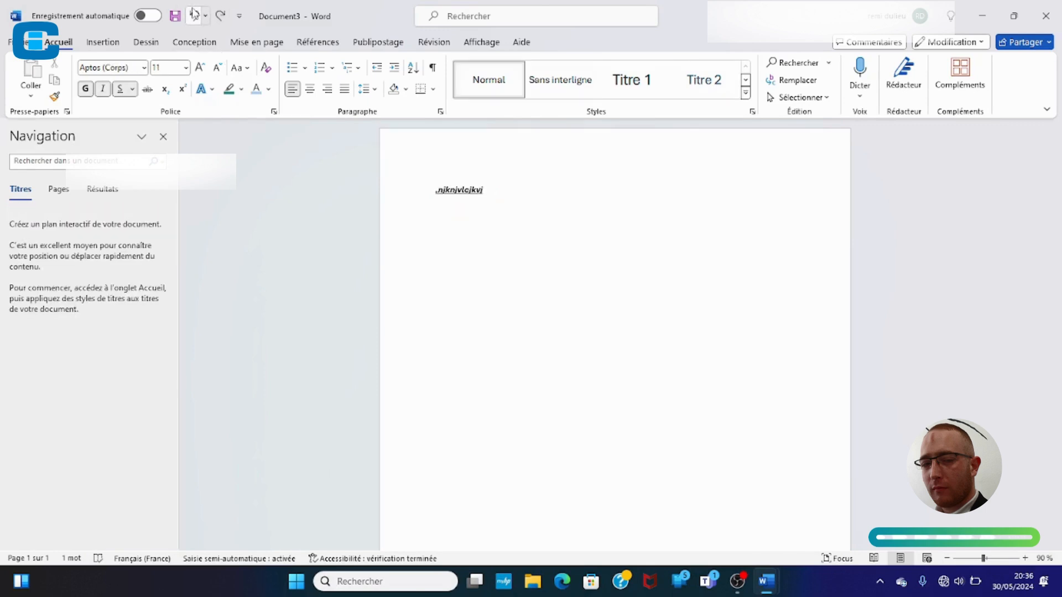
pyautogui.click(194, 14)
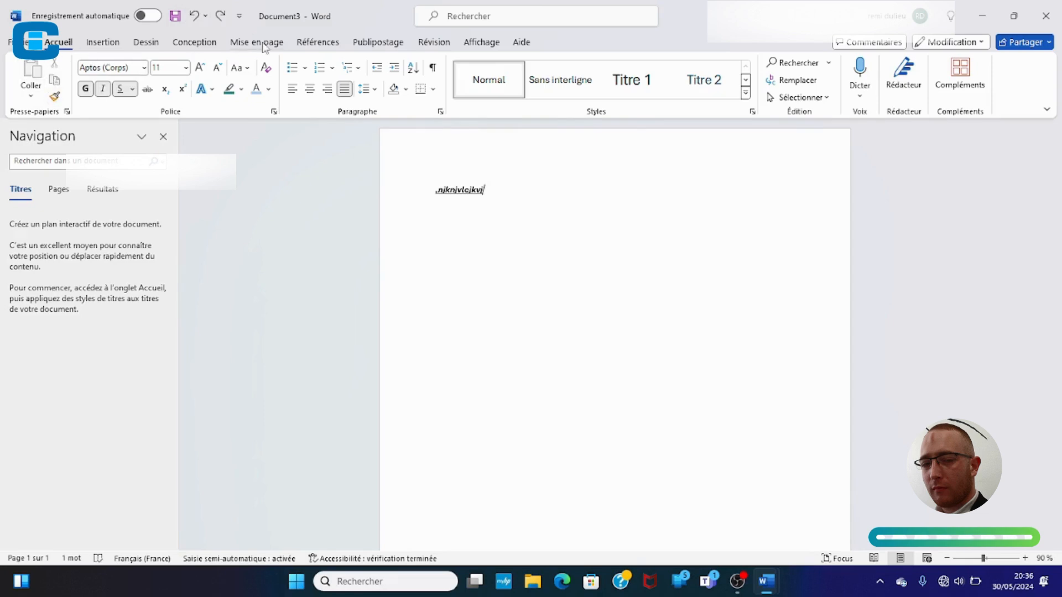
# Step: Insert the picture carte mere.jpg from the device's Téléchargements folder after the sample text
pyautogui.click(103, 44)
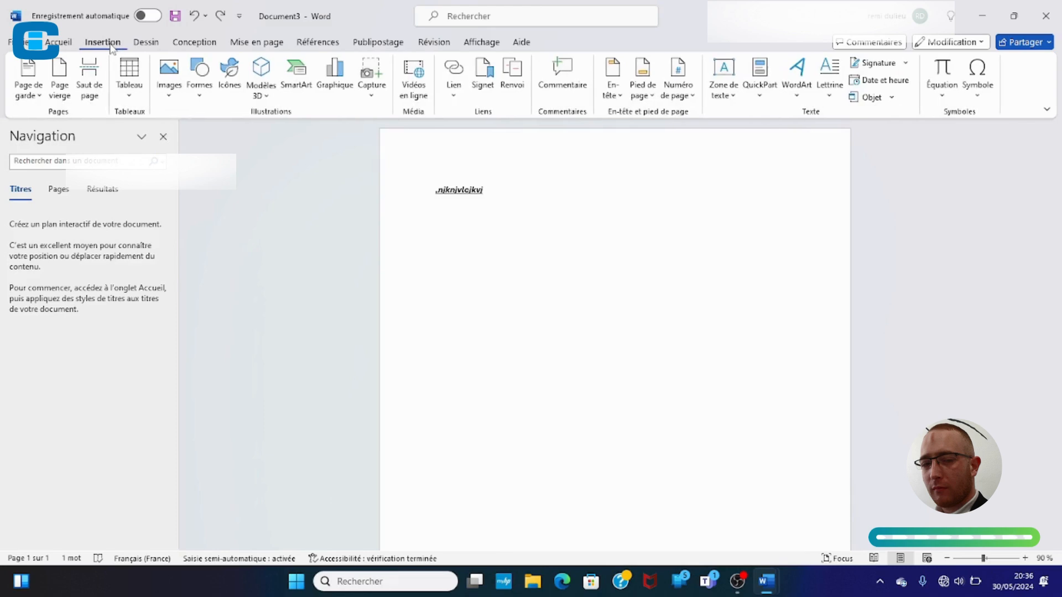
pyautogui.click(169, 96)
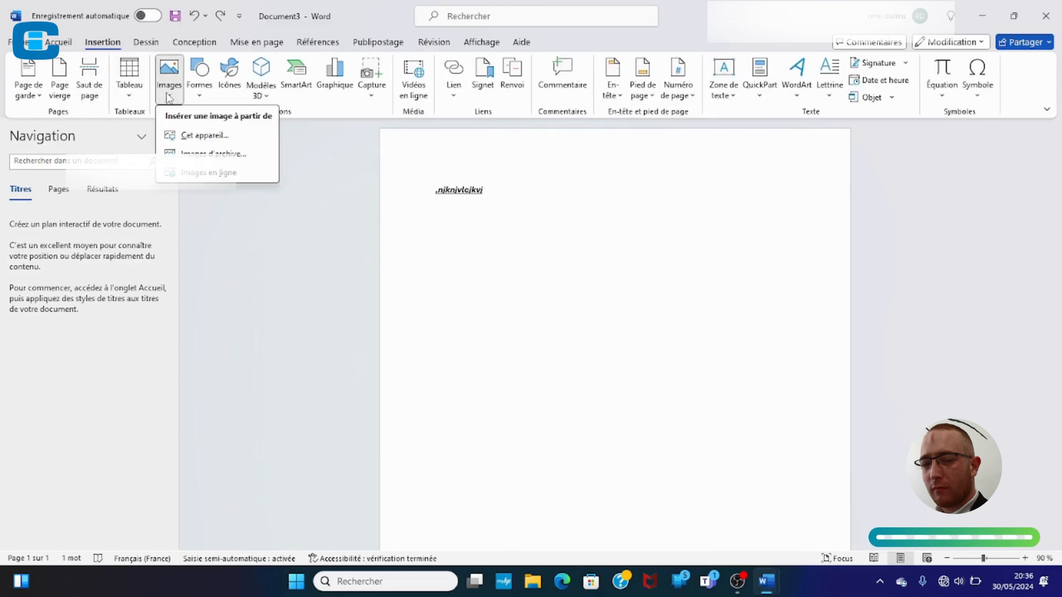
pyautogui.click(195, 137)
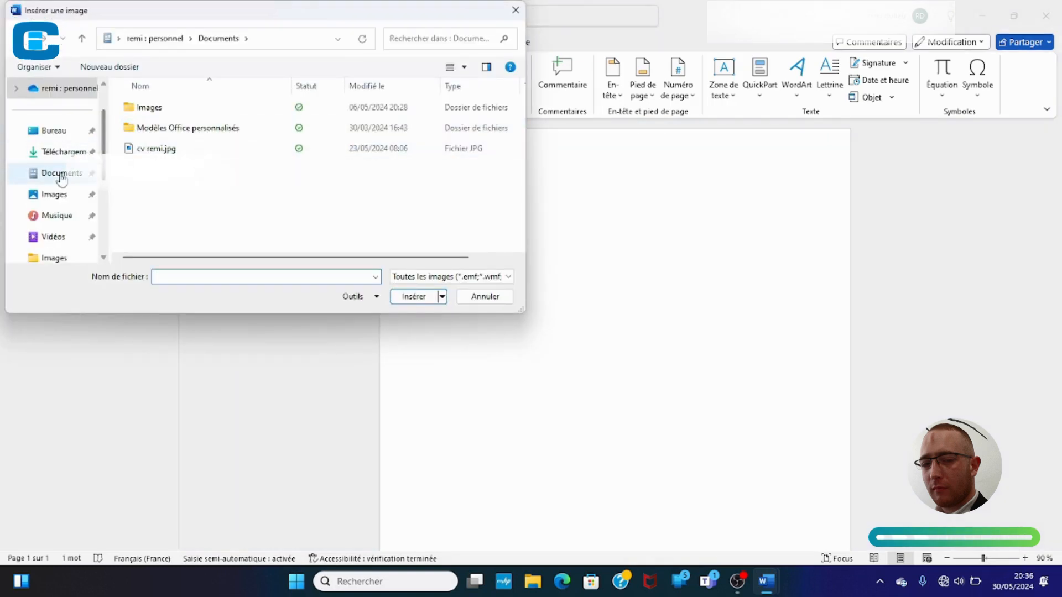
pyautogui.click(65, 196)
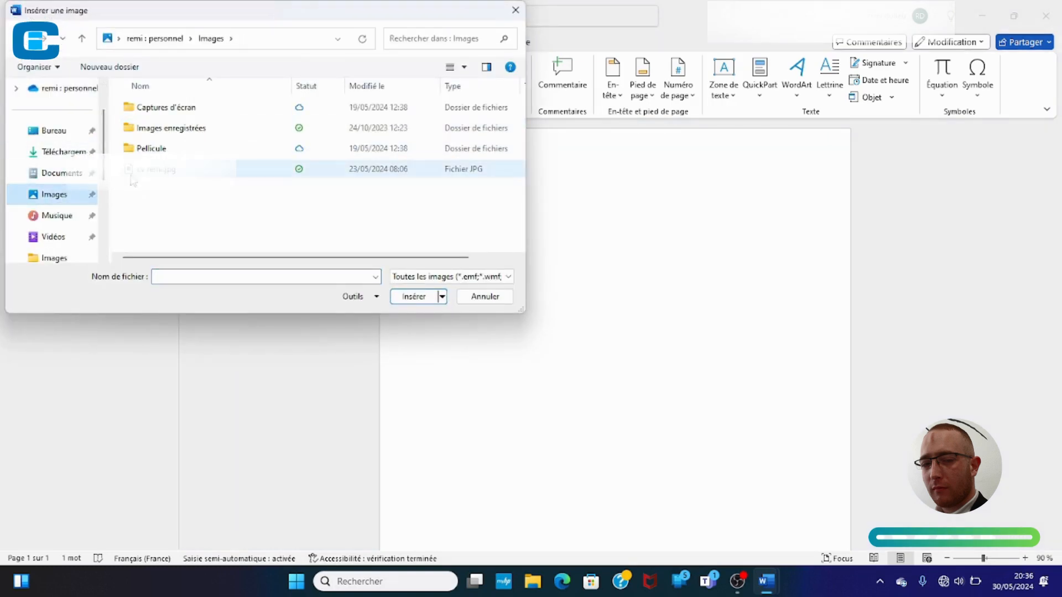
pyautogui.scroll(-1, 106, 200)
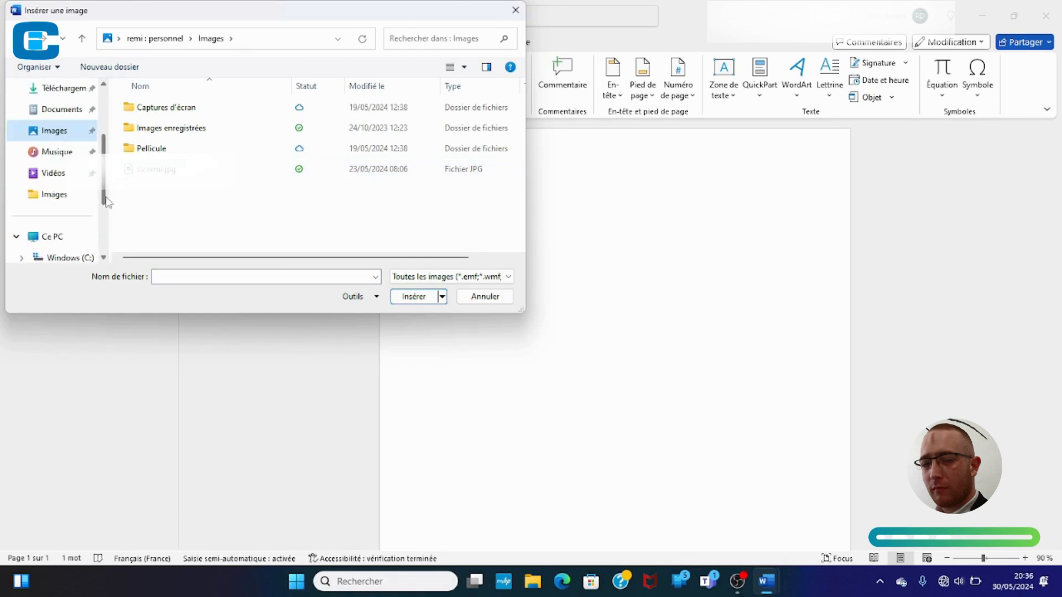
pyautogui.moveTo(104, 202); pyautogui.dragTo(102, 183)
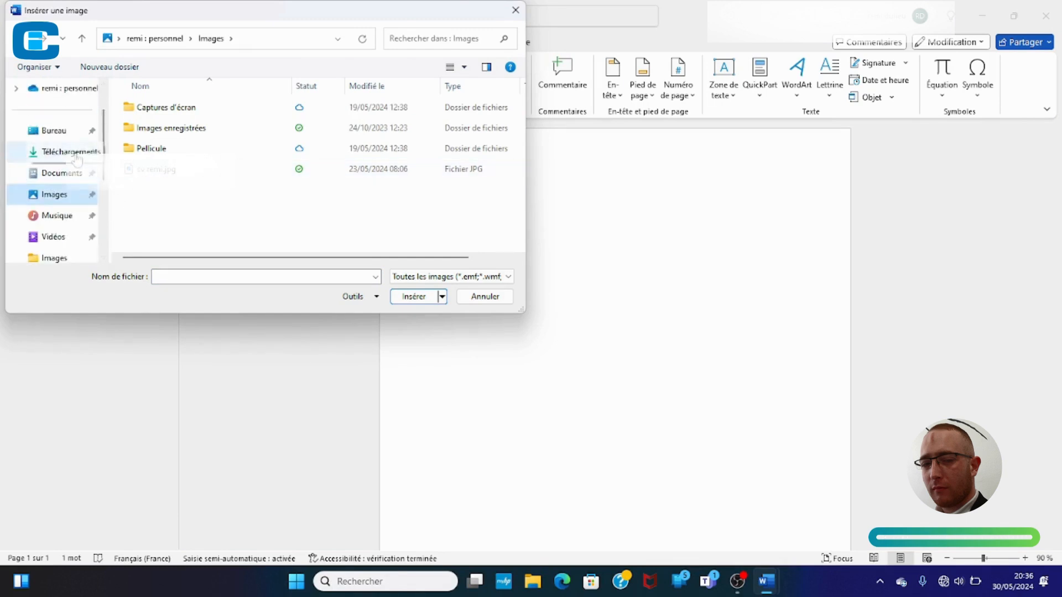
pyautogui.click(77, 158)
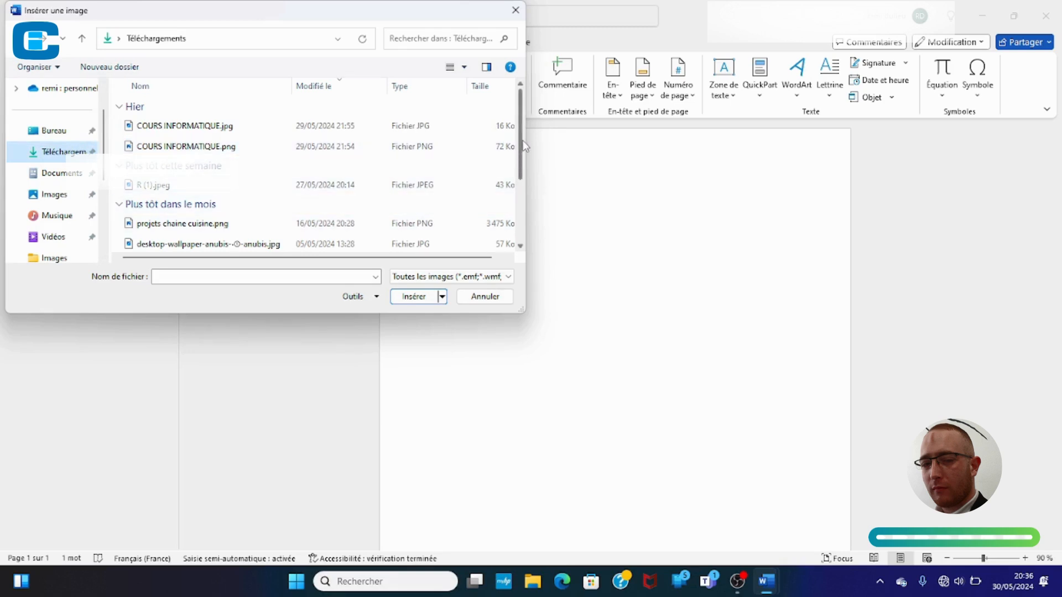
pyautogui.moveTo(520, 146); pyautogui.dragTo(517, 118)
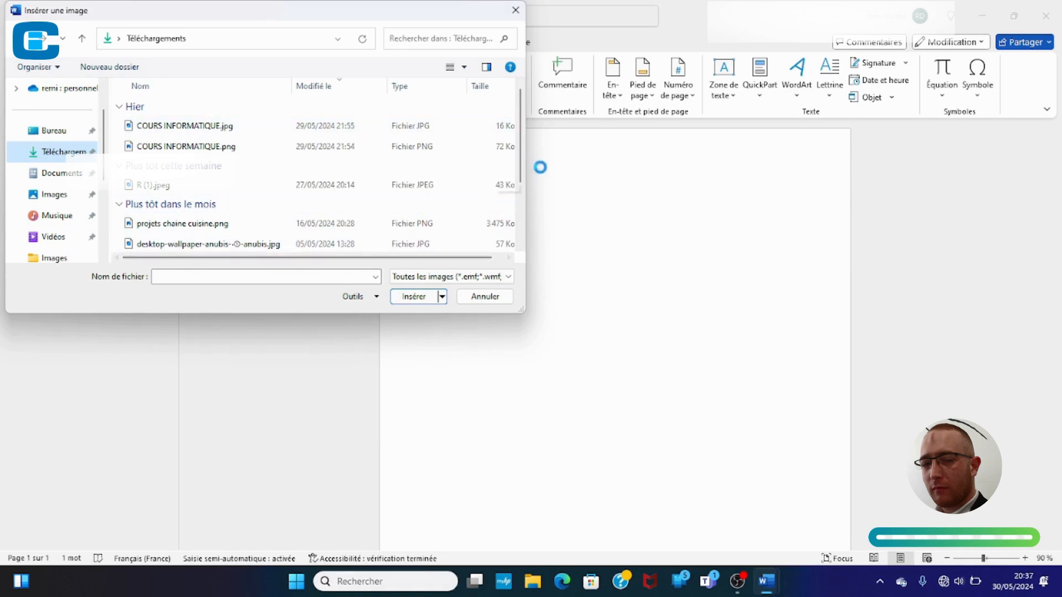
pyautogui.moveTo(520, 168); pyautogui.dragTo(505, 236)
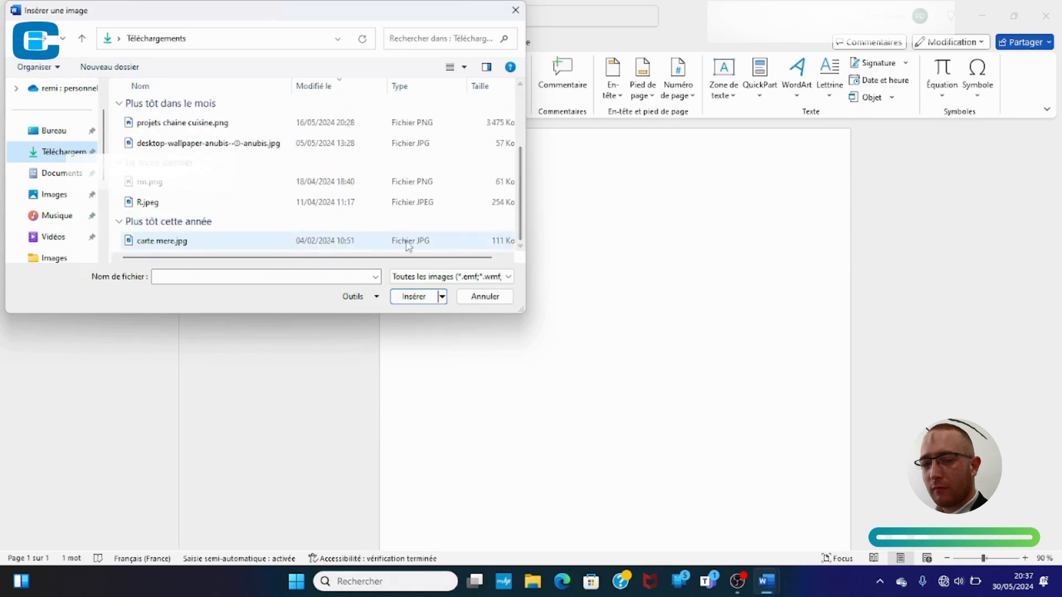
pyautogui.click(242, 245)
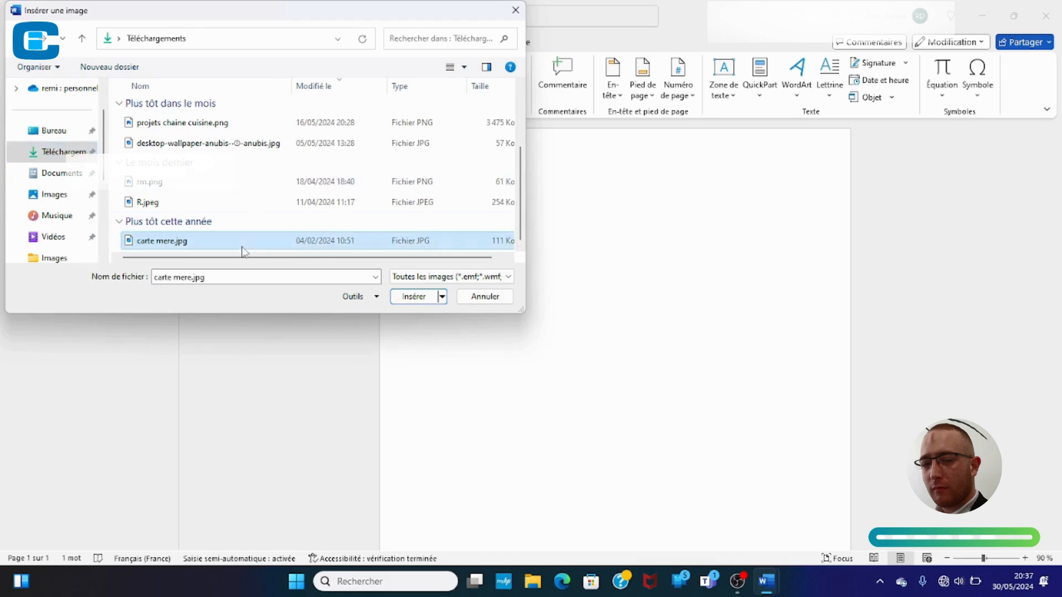
pyautogui.click(412, 297)
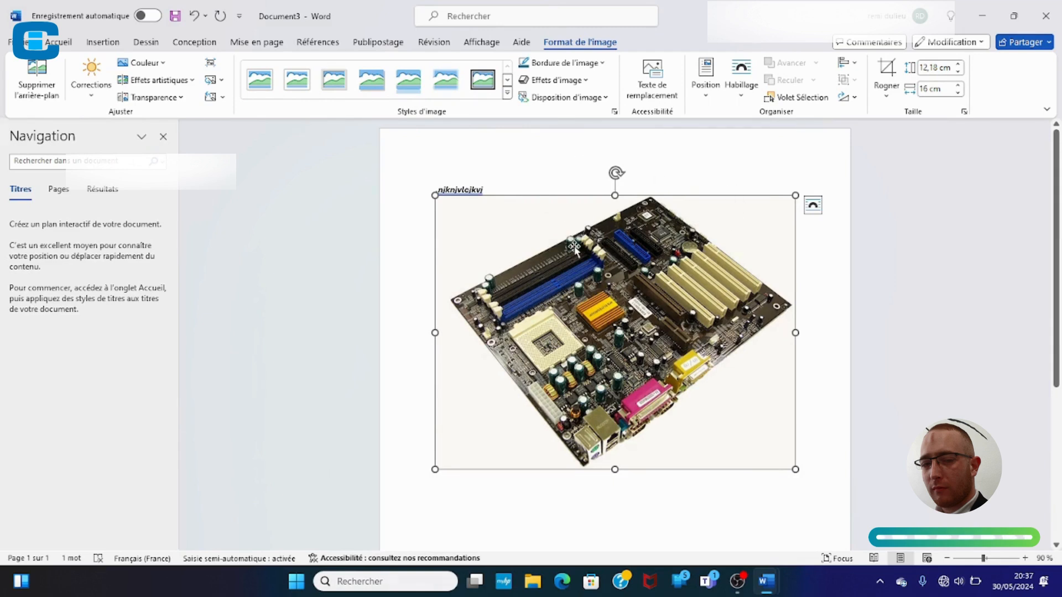
# Step: Cut the motherboard picture from the page and open the page header for editing
pyautogui.rightClick(550, 227)
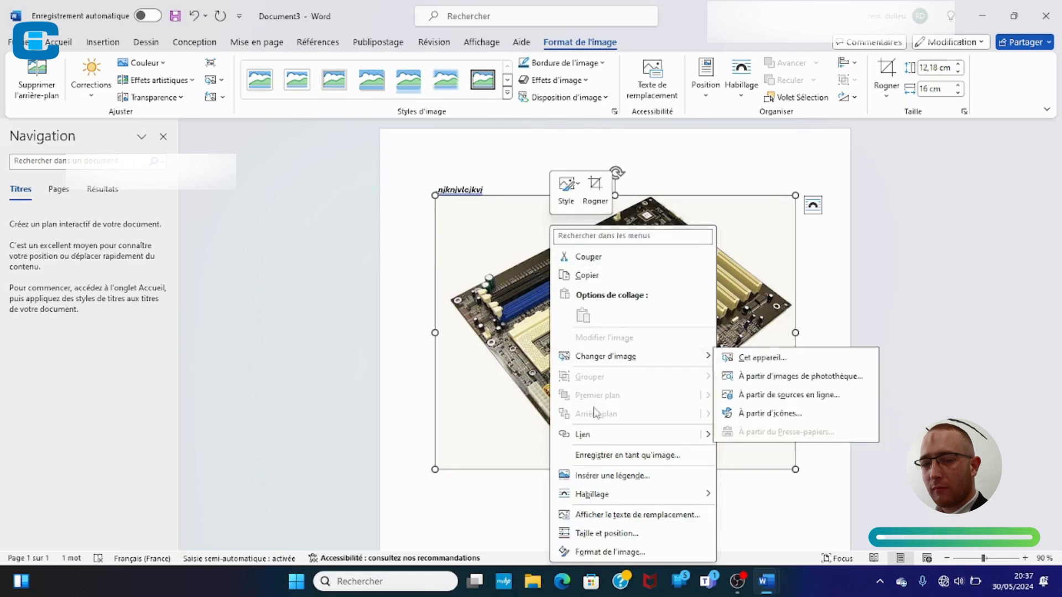
pyautogui.click(612, 261)
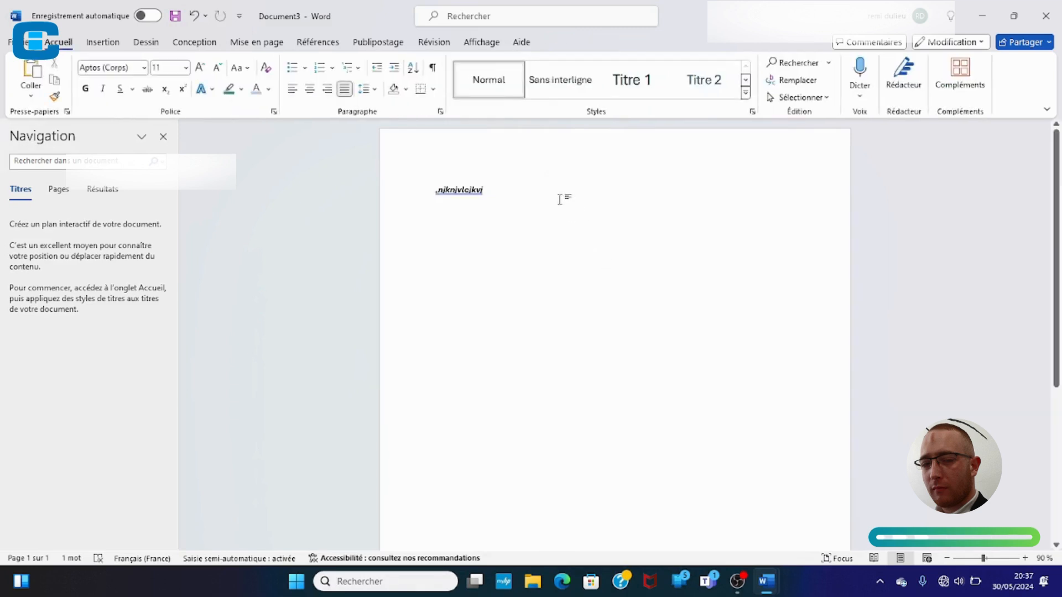
pyautogui.doubleClick(525, 173)
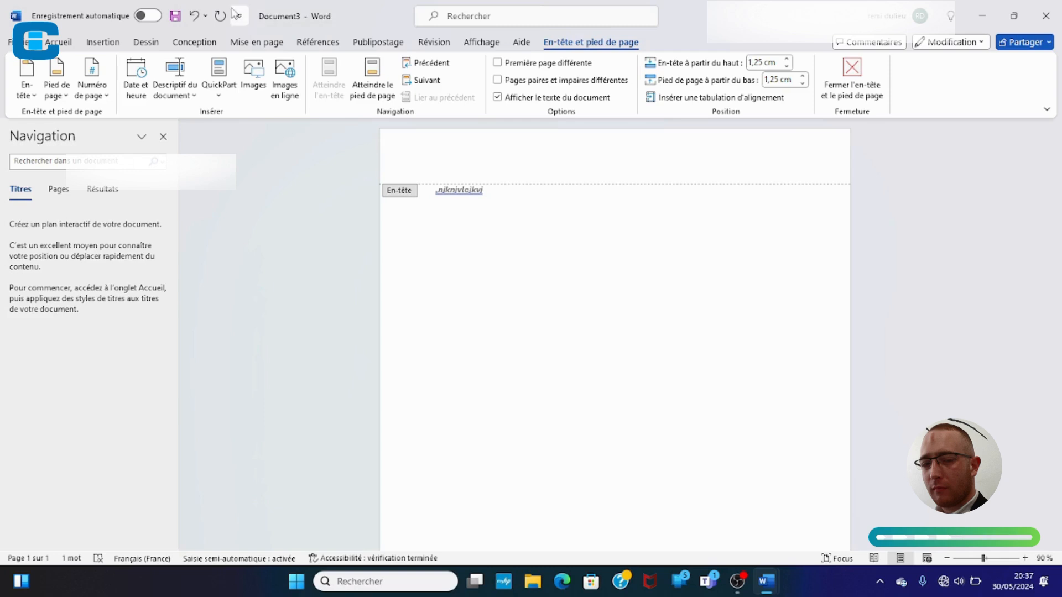
# Step: Undo the cutting and insertion of the motherboard picture and the alignment changes on the sample text
pyautogui.click(195, 16)
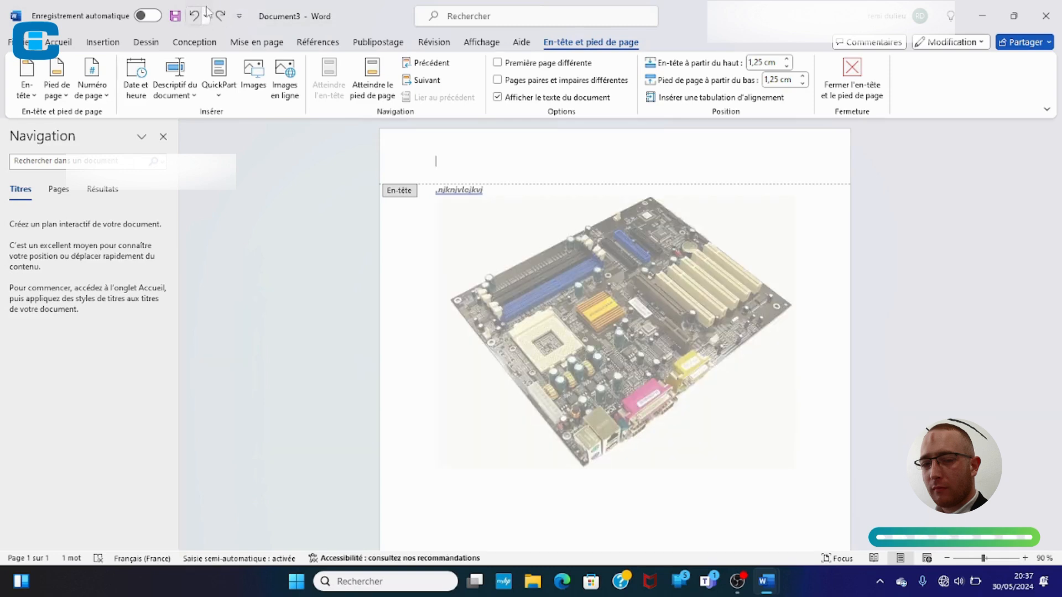
pyautogui.click(188, 20)
pyautogui.click(188, 20)
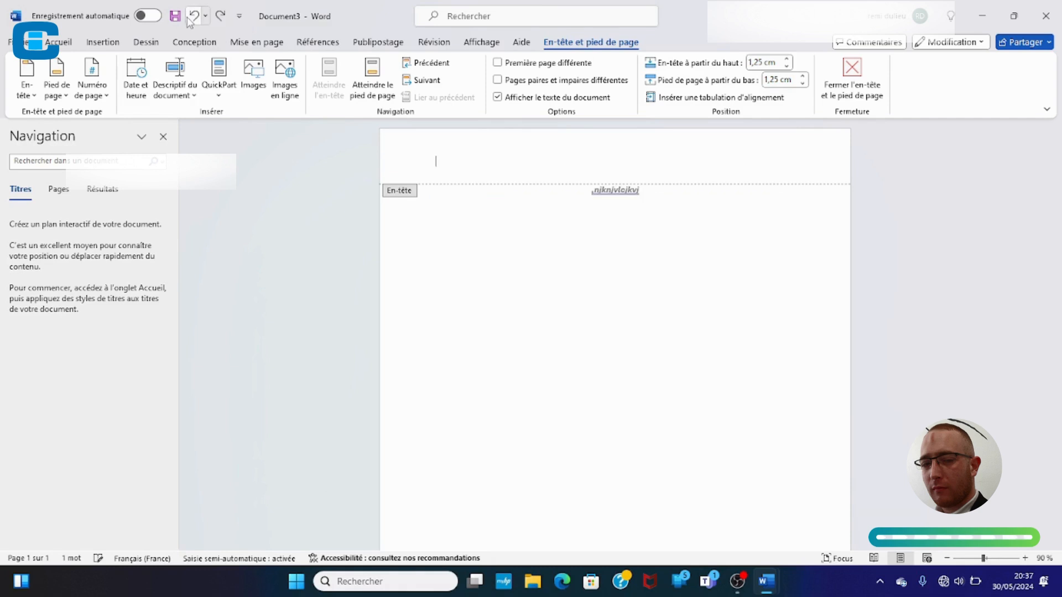
pyautogui.click(188, 20)
pyautogui.click(188, 20)
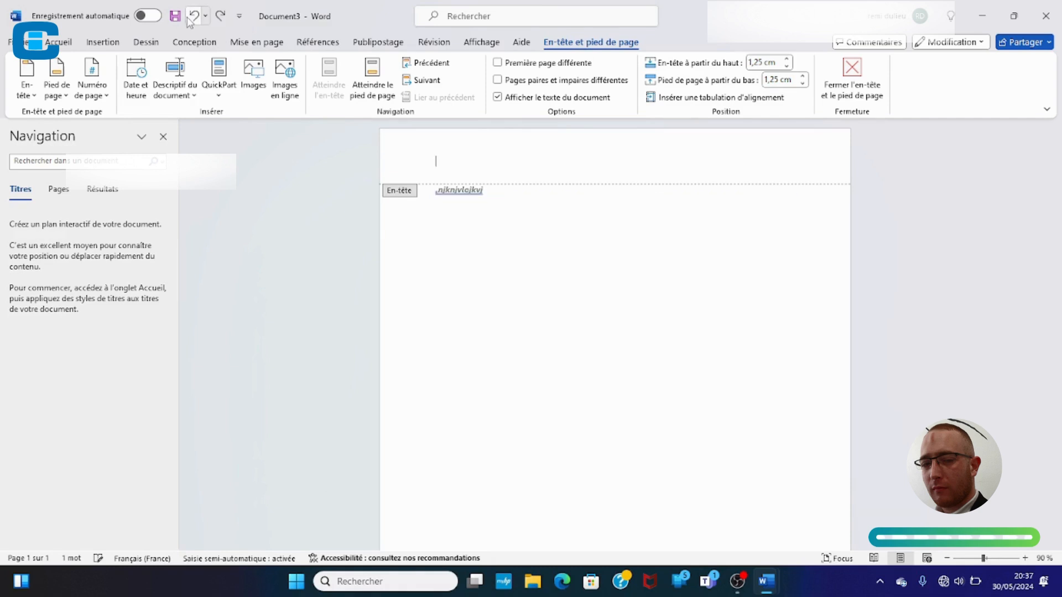
# Step: Undo the typing of the second sample text and enough deletions to restore the highlighted text to "jsfsghnnbcwscklsq"
pyautogui.click(189, 20)
pyautogui.click(189, 21)
pyautogui.click(190, 21)
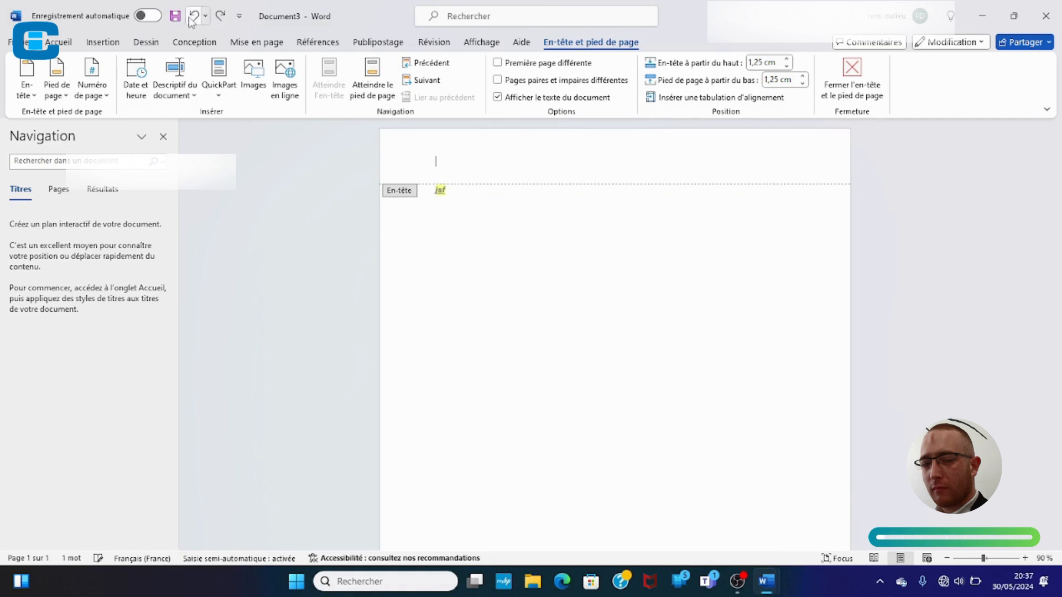
pyautogui.click(191, 21)
pyautogui.click(191, 21)
pyautogui.click(163, 137)
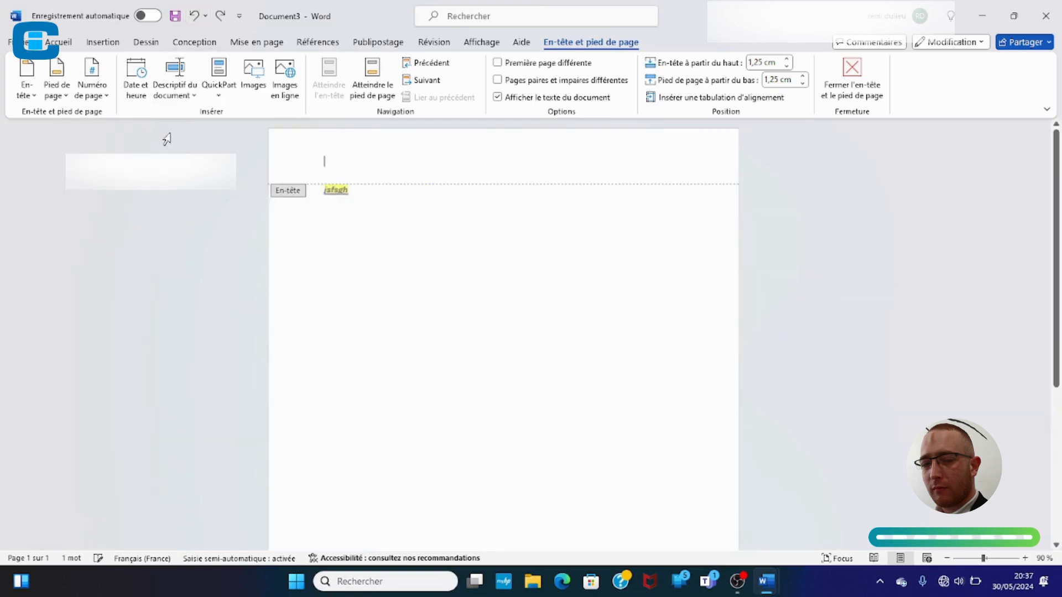
pyautogui.click(194, 17)
pyautogui.click(195, 19)
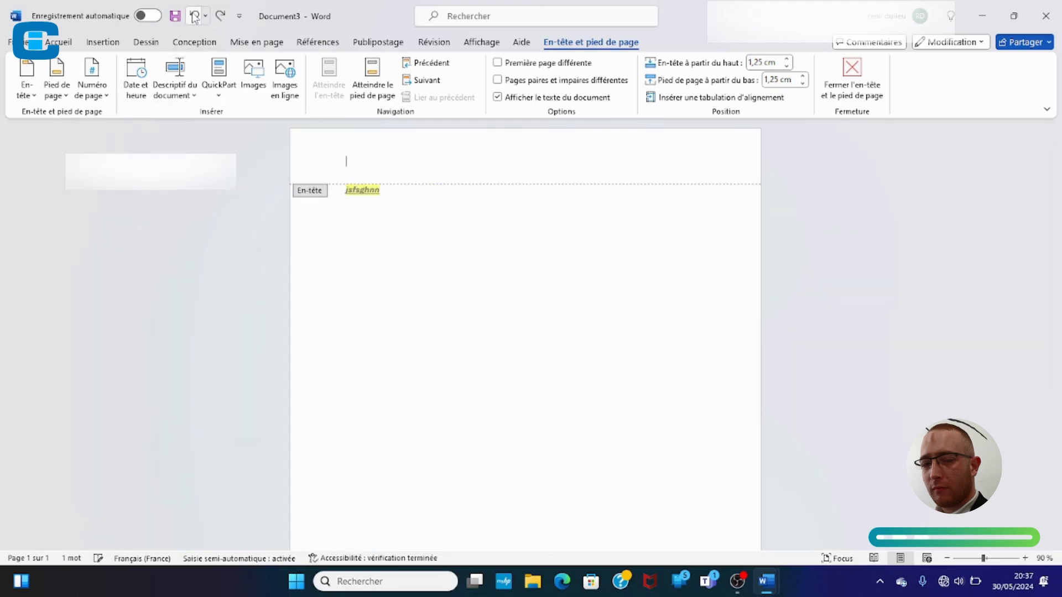
pyautogui.click(195, 19)
pyautogui.click(195, 18)
pyautogui.click(194, 18)
pyautogui.click(195, 18)
pyautogui.click(195, 18)
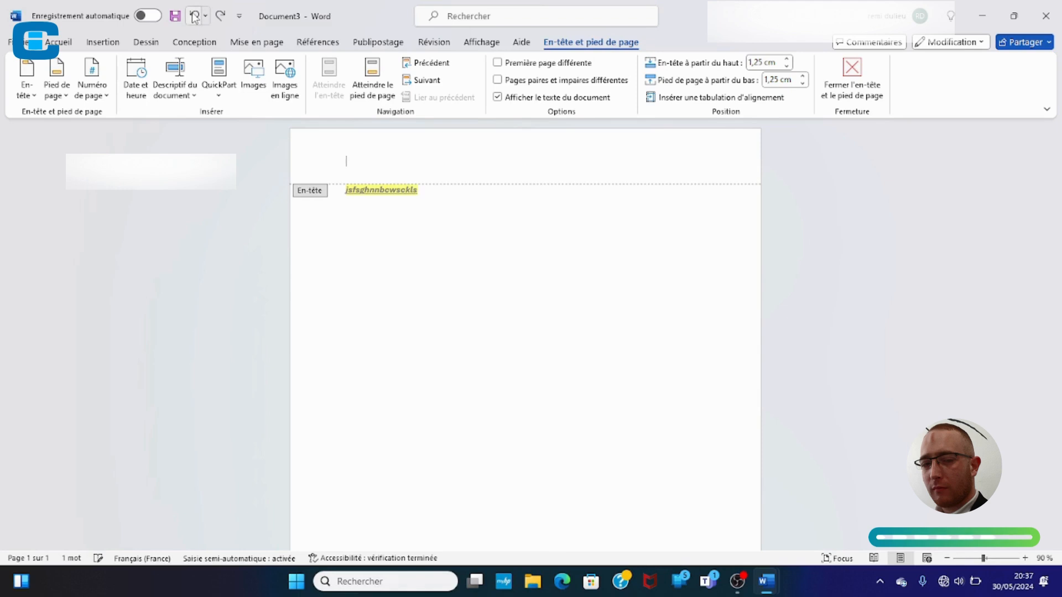
pyautogui.click(194, 18)
# Step: Look over the view options and the gallery of built-in header designs
pyautogui.click(489, 43)
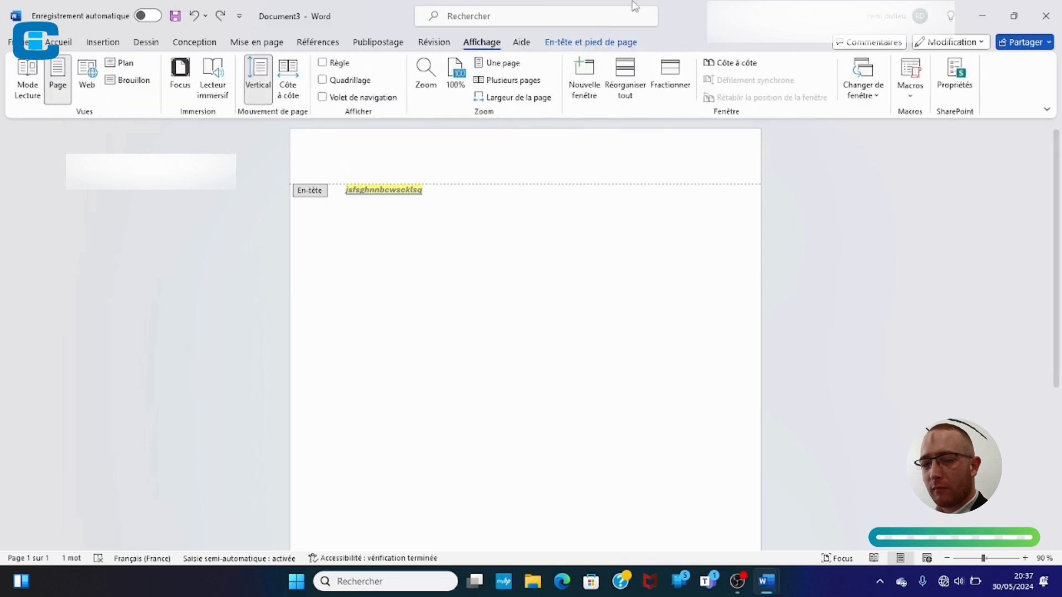
pyautogui.click(609, 44)
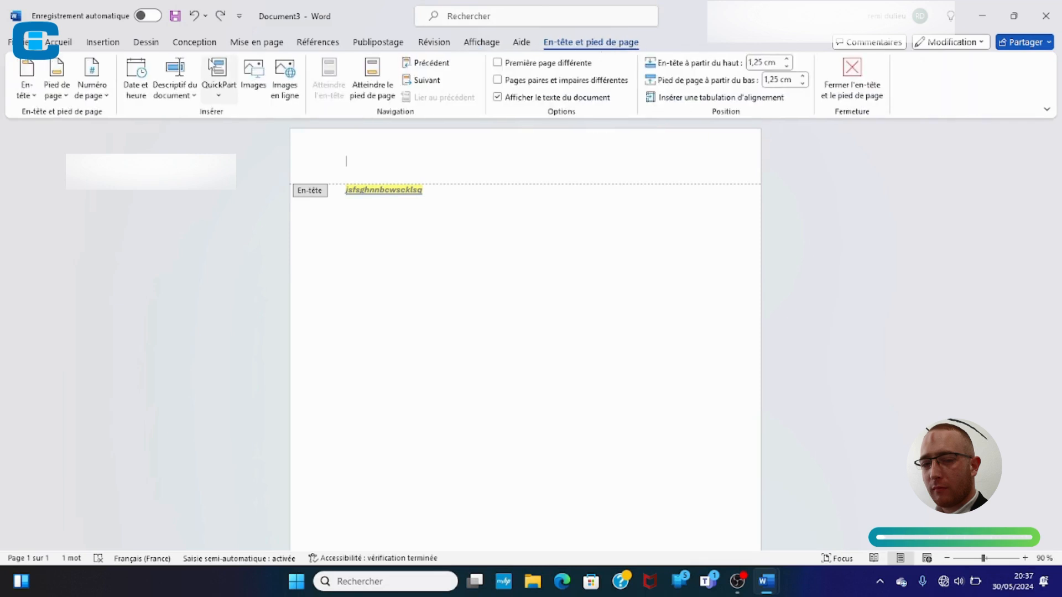
pyautogui.click(27, 91)
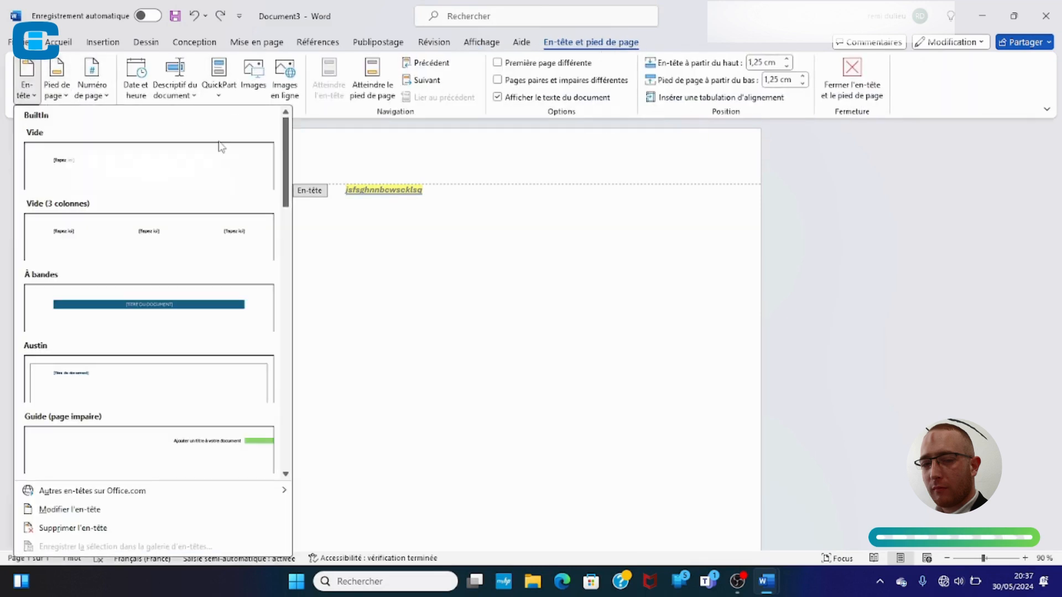
pyautogui.click(330, 202)
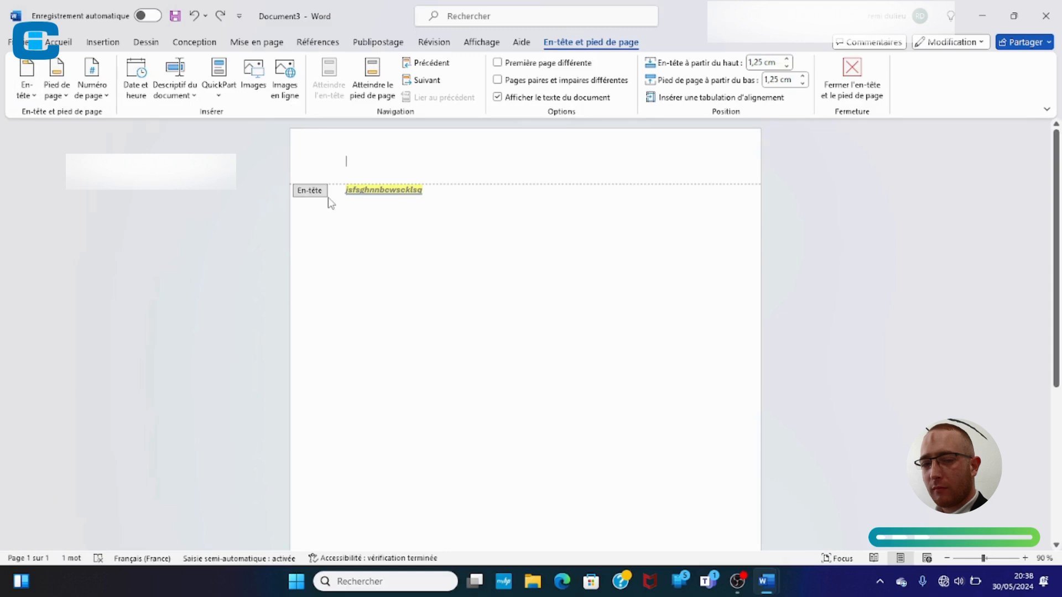
# Step: Leave header editing and delete all the highlighted sample text from the document body
pyautogui.doubleClick(331, 203)
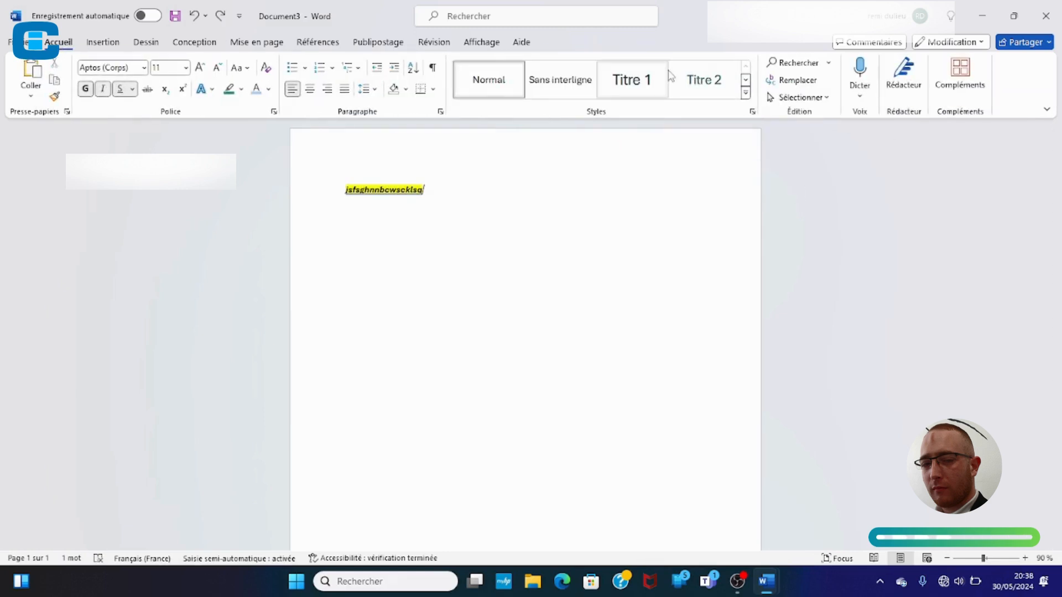
pyautogui.press('BackSpace')
pyautogui.press('BackSpace')
pyautogui.press('BackSpace')
pyautogui.press('BackSpace')
pyautogui.press('BackSpace')
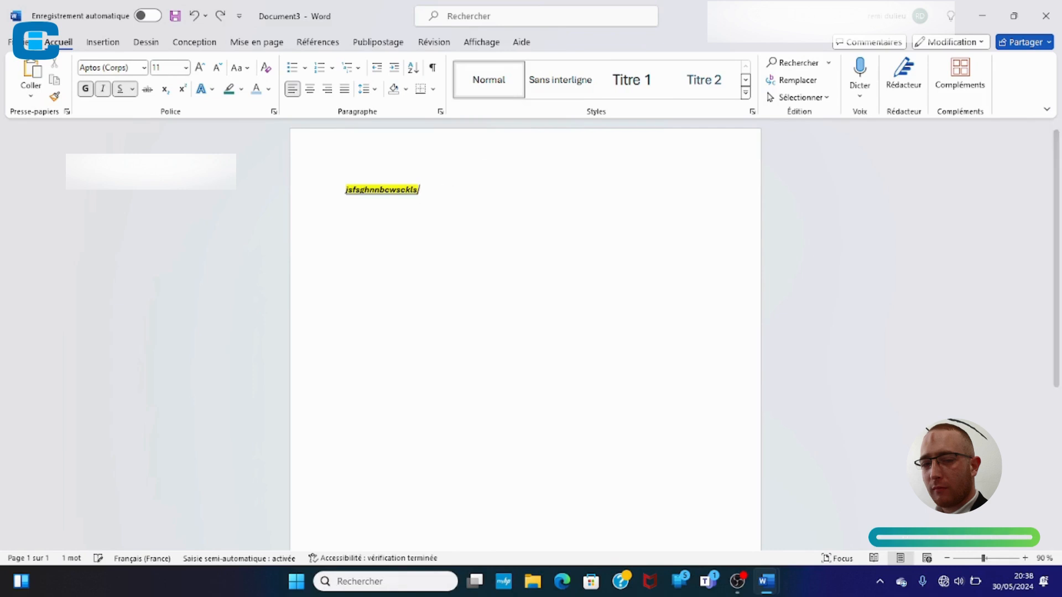
pyautogui.press('BackSpace')
pyautogui.press('BackSpace')
pyautogui.press('BackSpace')
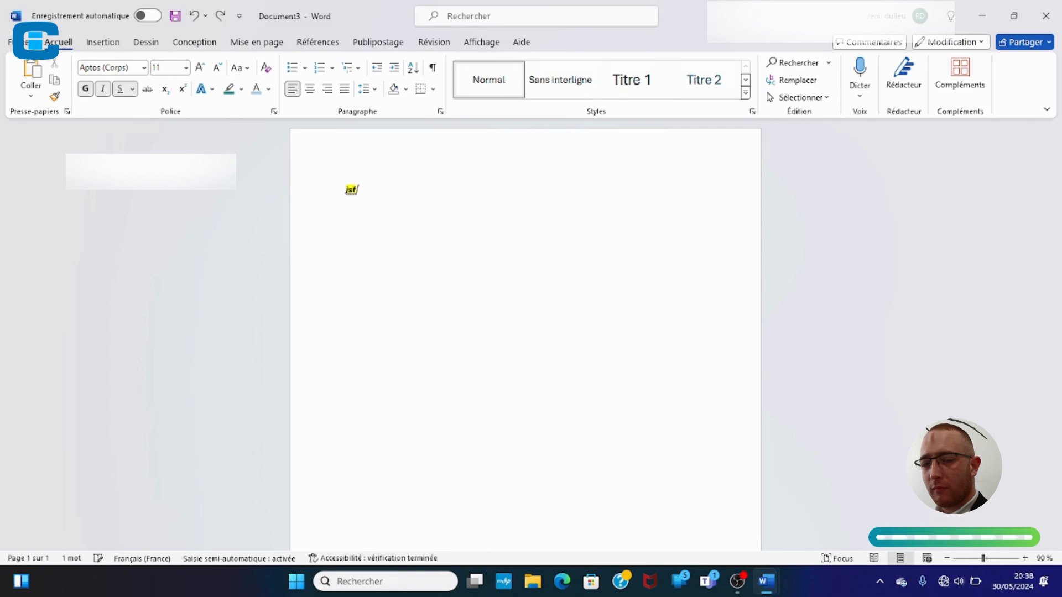
pyautogui.press('BackSpace')
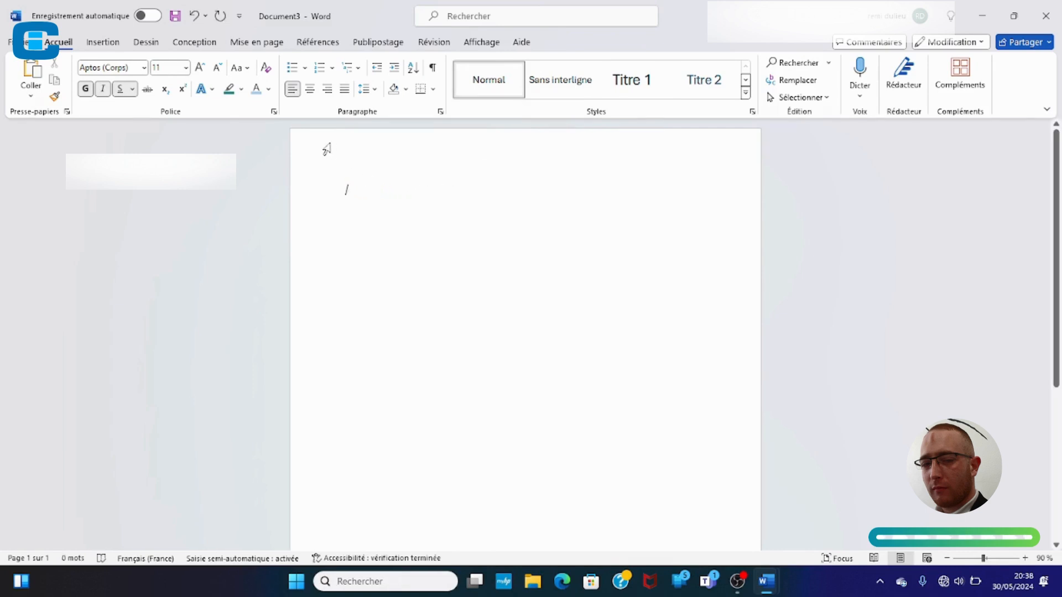
# Step: Insert a table with six columns and seven rows, and enter "date" in its first cell
pyautogui.click(114, 45)
pyautogui.click(129, 82)
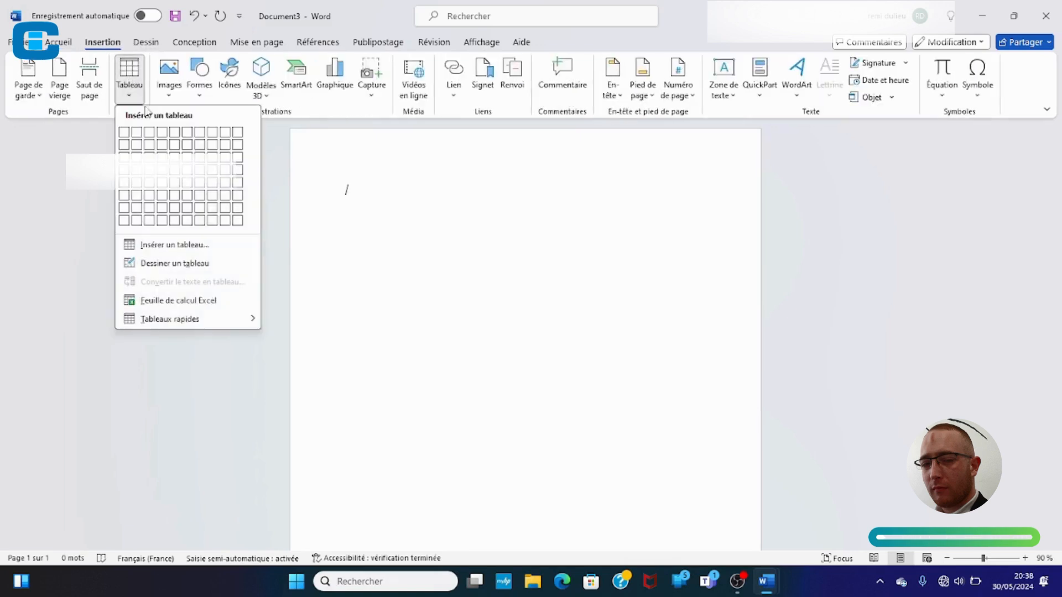
pyautogui.click(189, 210)
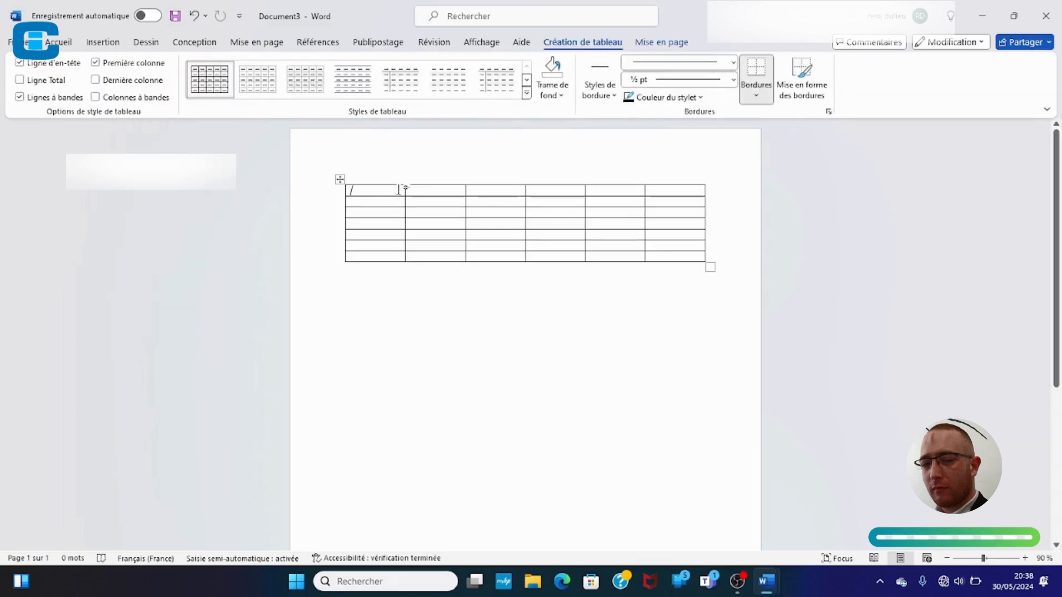
pyautogui.write('date')
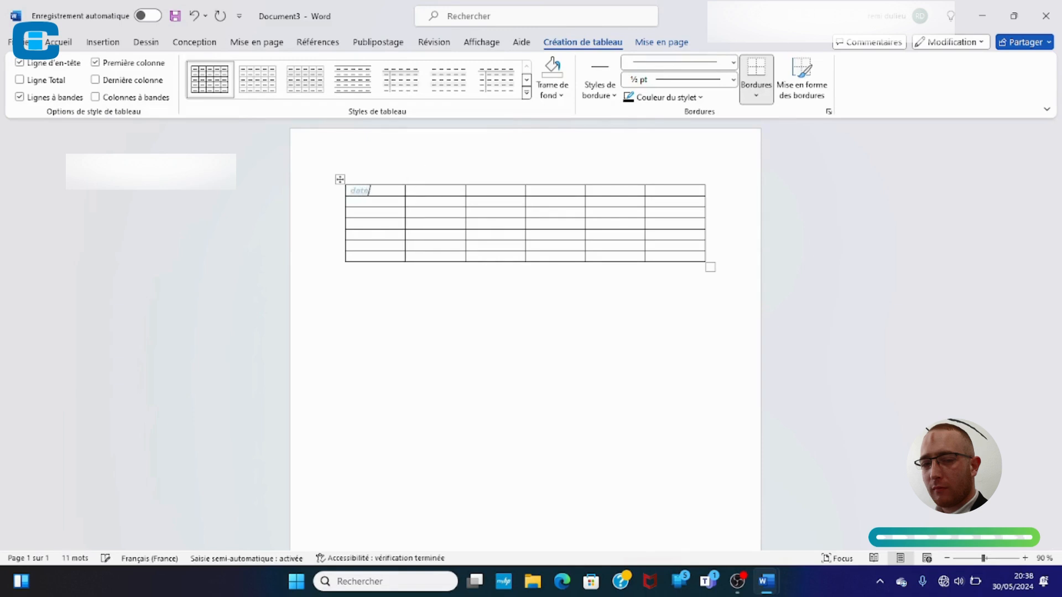
# Step: Set the font colour of "date" in the first cell to standard red and accept the capitalised grammar suggestion "Date"
pyautogui.doubleClick(364, 194)
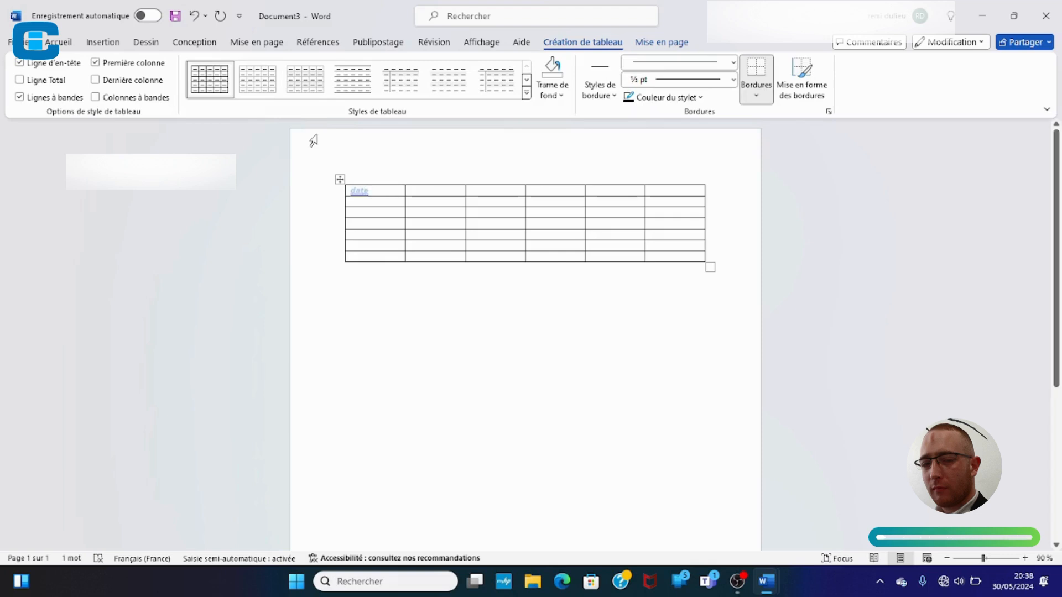
pyautogui.rightClick(368, 190)
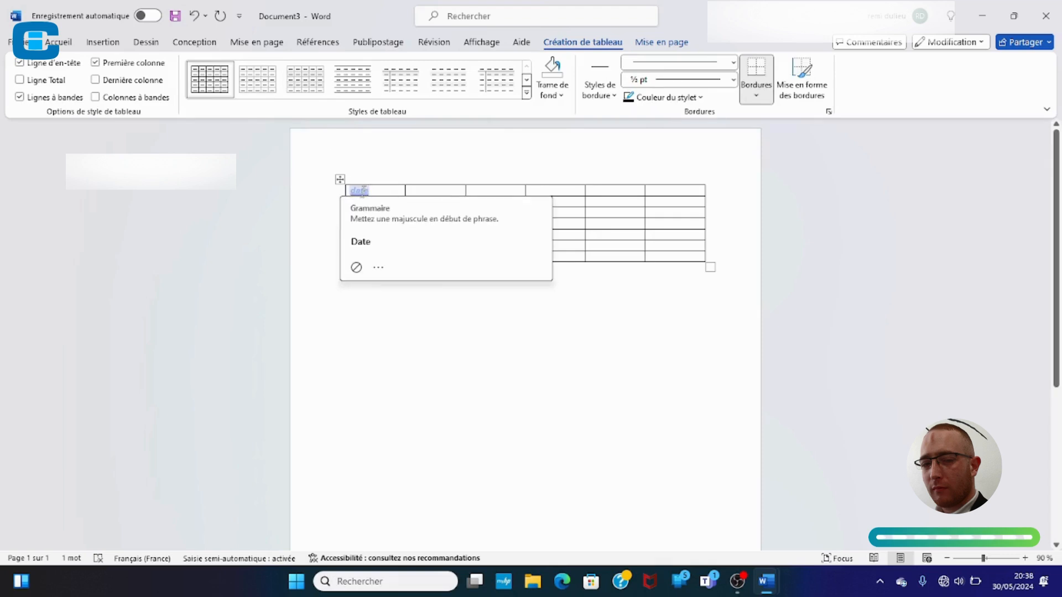
pyautogui.click(359, 191)
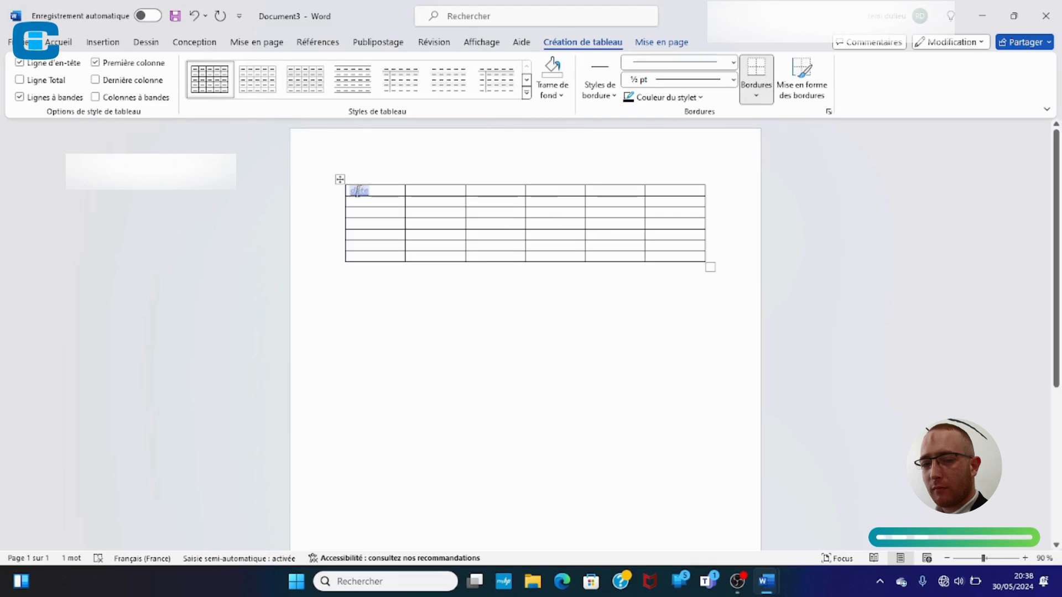
pyautogui.click(358, 191)
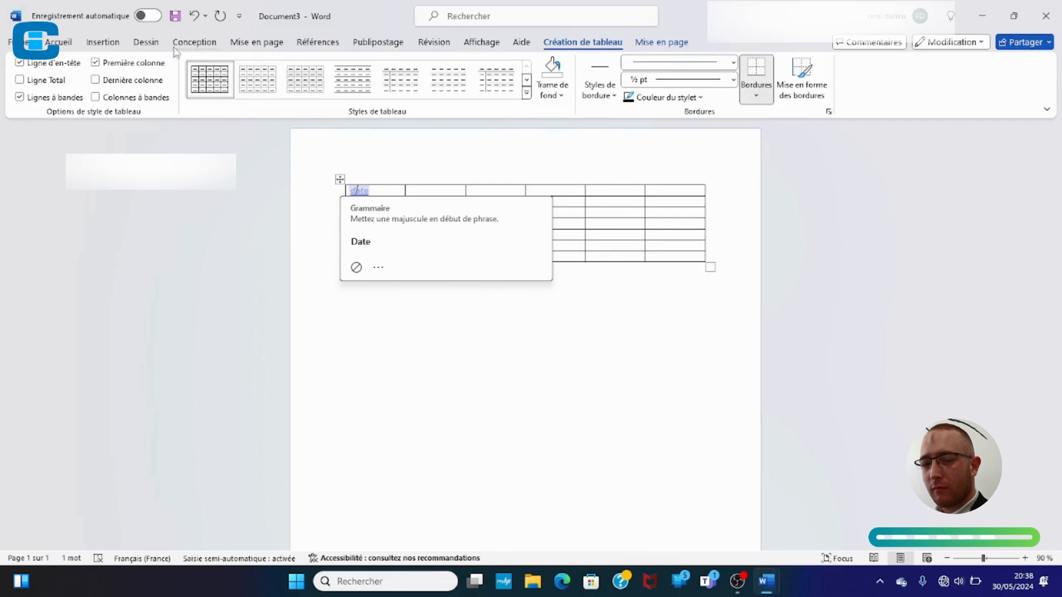
pyautogui.click(100, 43)
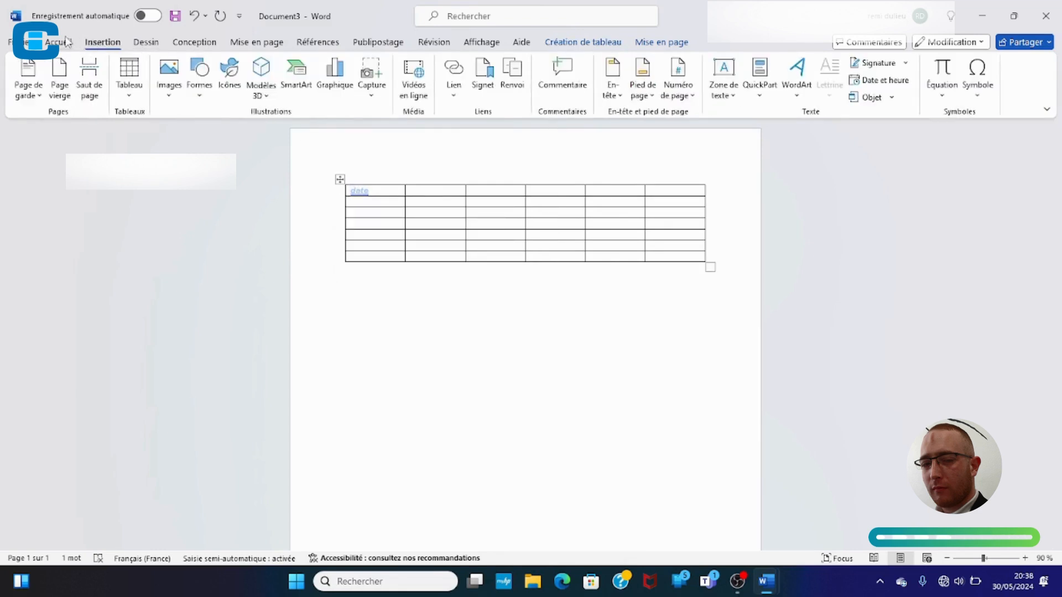
pyautogui.click(66, 42)
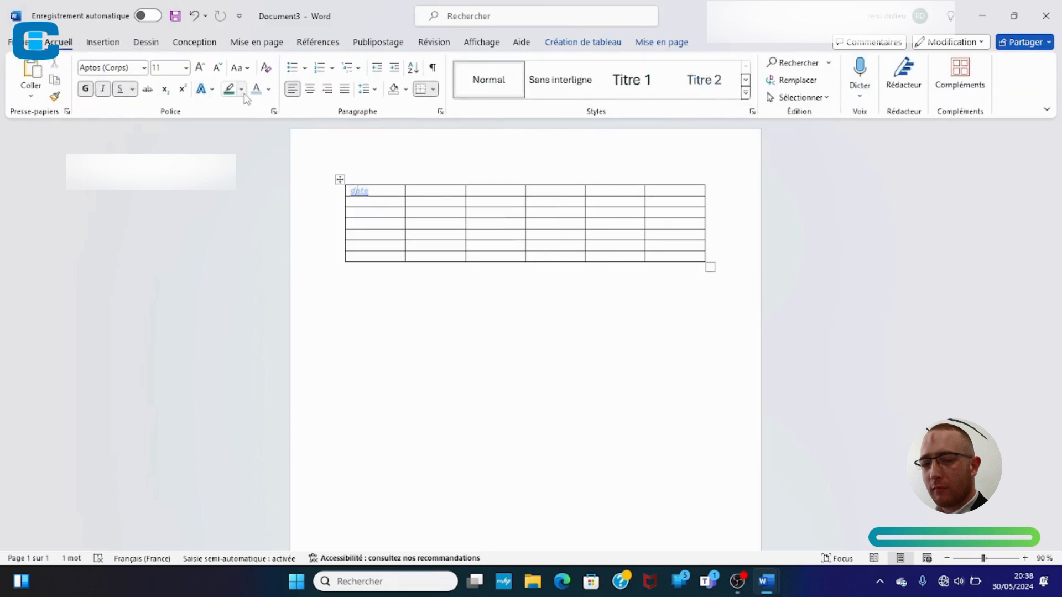
pyautogui.click(269, 90)
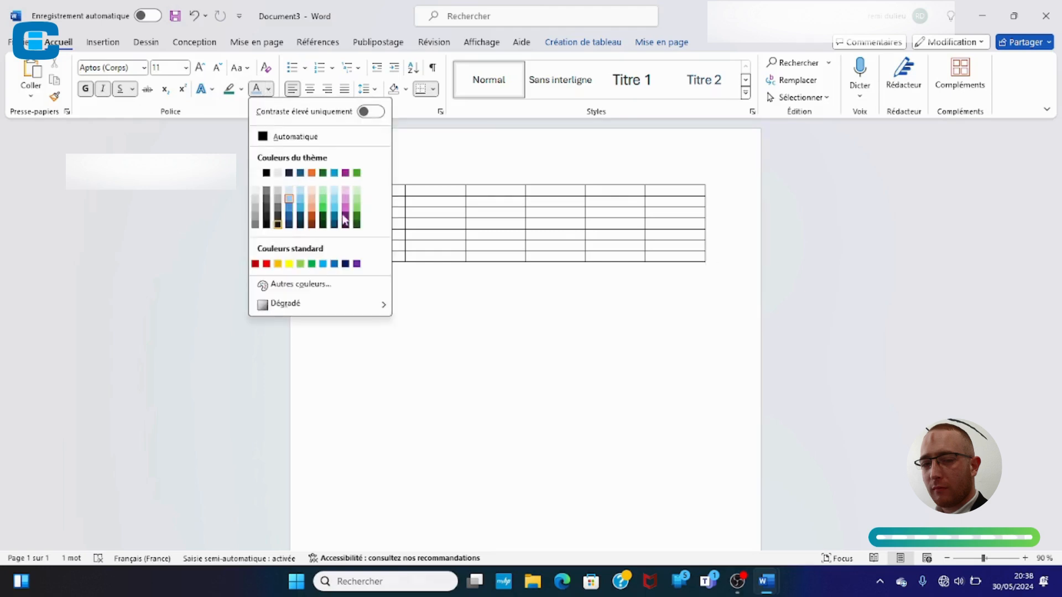
pyautogui.click(266, 264)
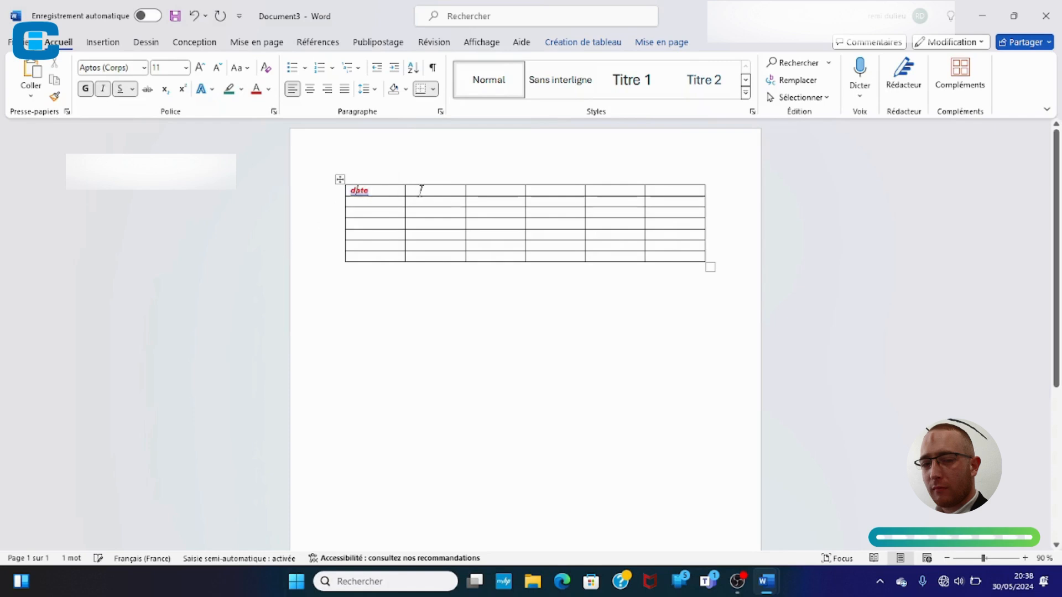
pyautogui.click(358, 190)
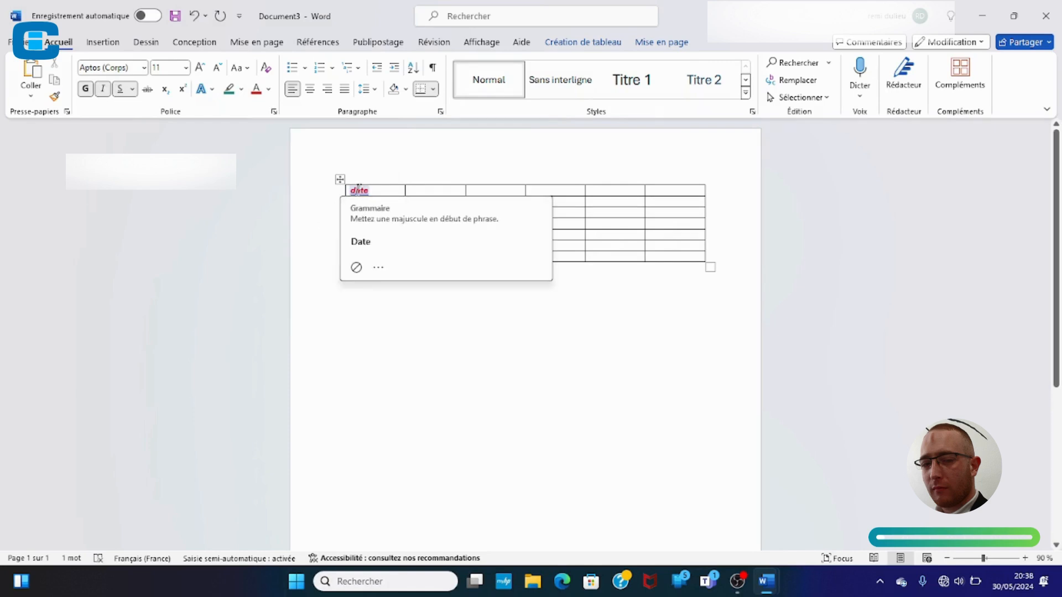
pyautogui.click(366, 245)
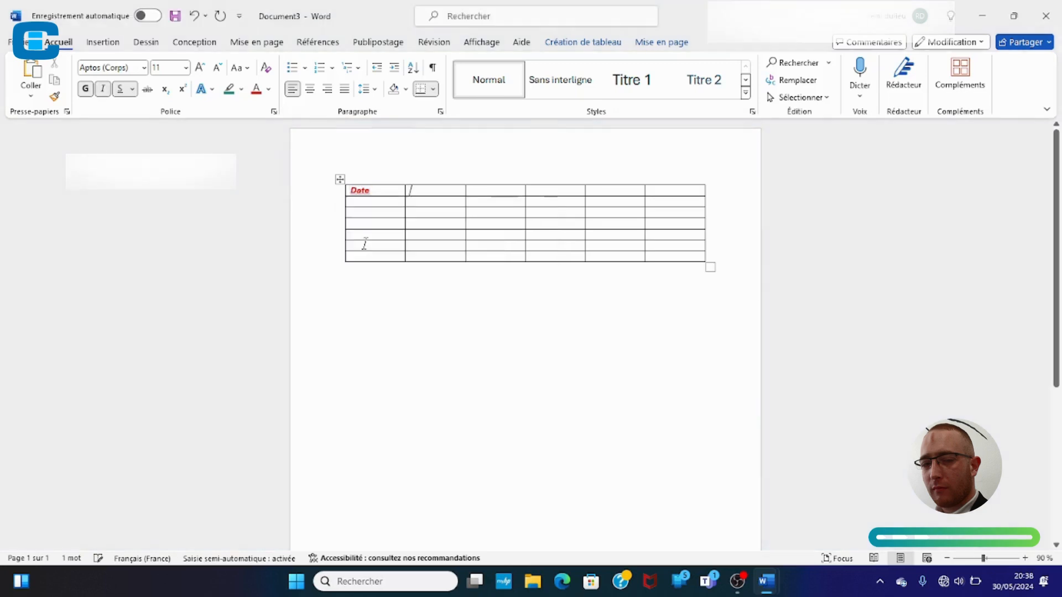
# Step: Enter "prénom", "nom" and "lieux" in the second, third and fourth cells of the table's first row
pyautogui.click(414, 190)
pyautogui.write('prénom')
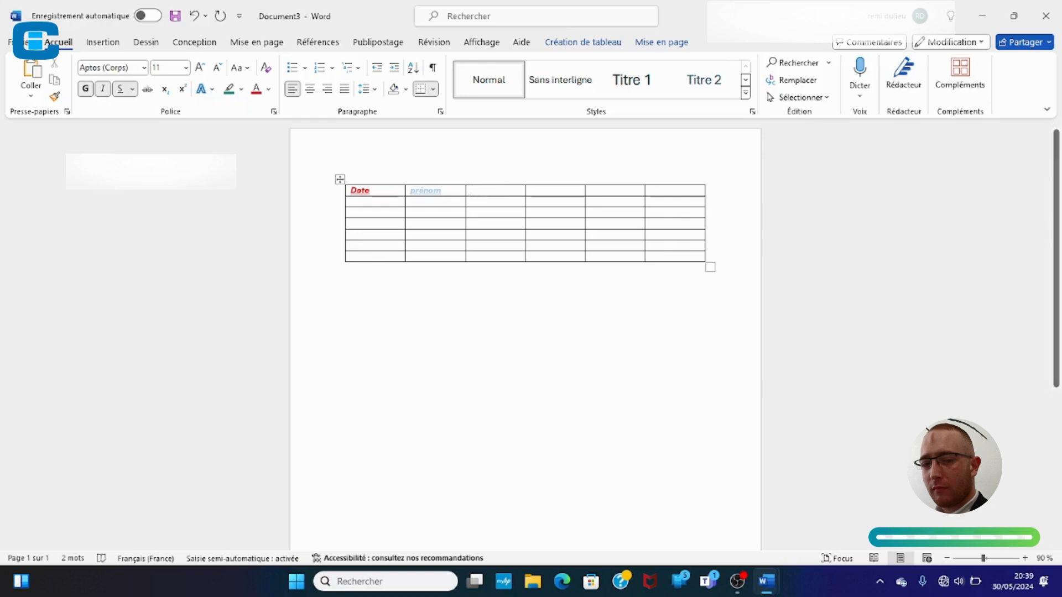
pyautogui.click(480, 189)
pyautogui.write('nom')
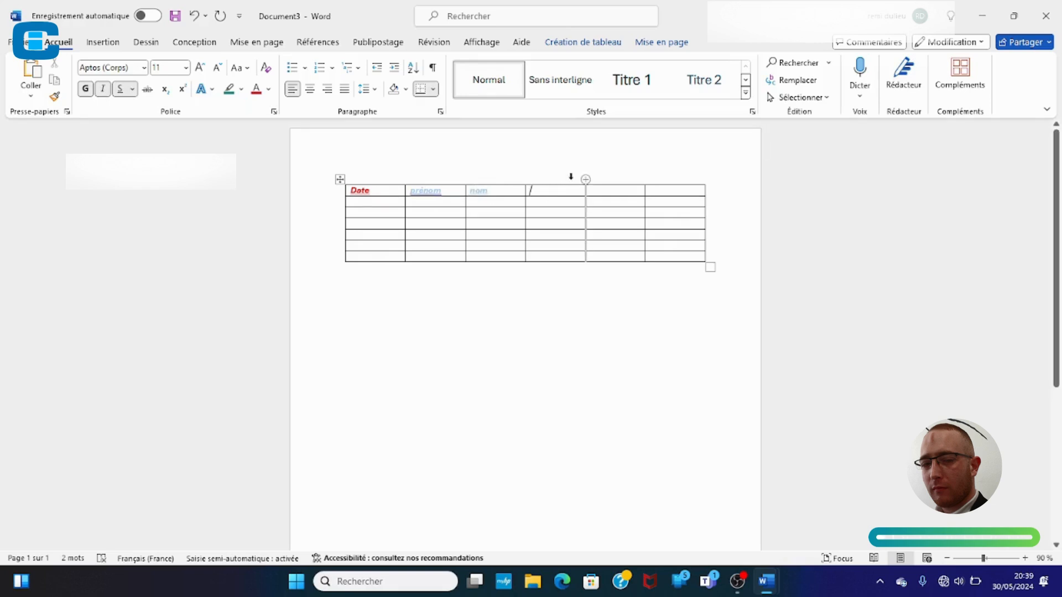
pyautogui.write('na')
pyautogui.click(577, 177)
pyautogui.click(534, 191)
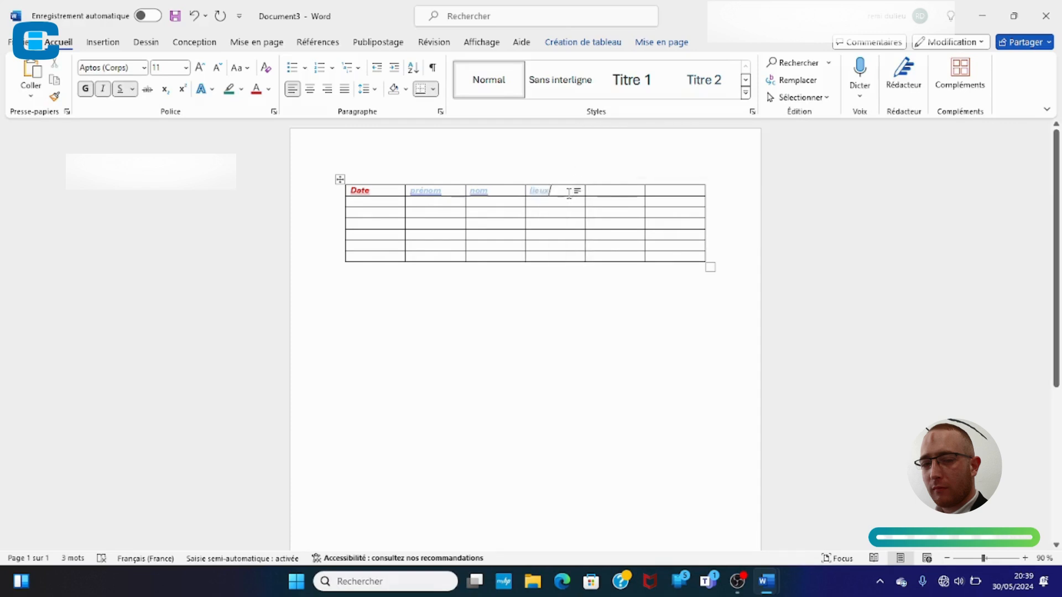
# Step: Capitalise the fourth column heading as "Lieux" with the grammar suggestion and colour it red
pyautogui.rightClick(546, 189)
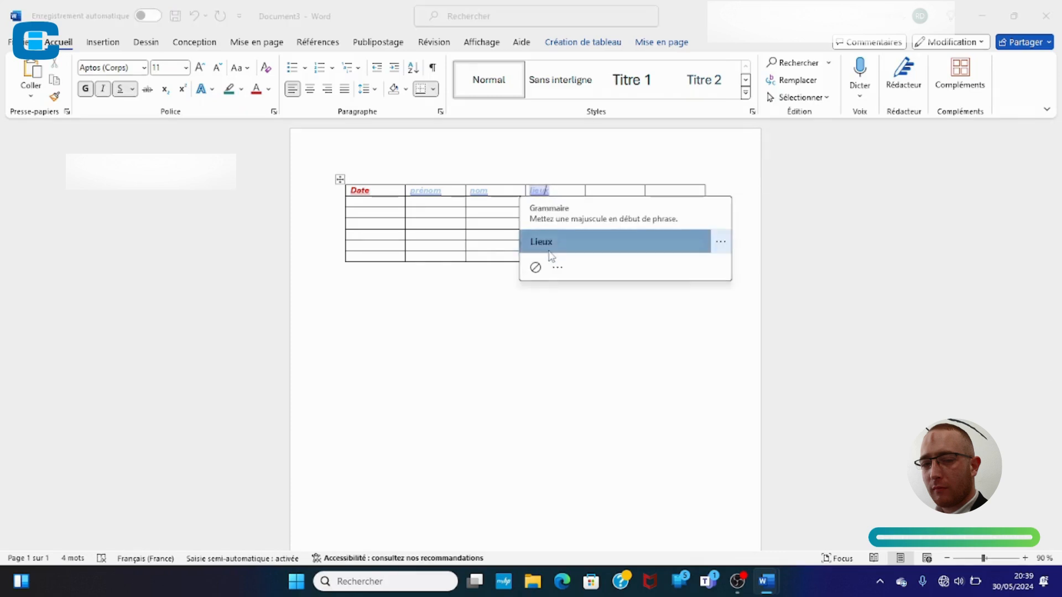
pyautogui.click(549, 242)
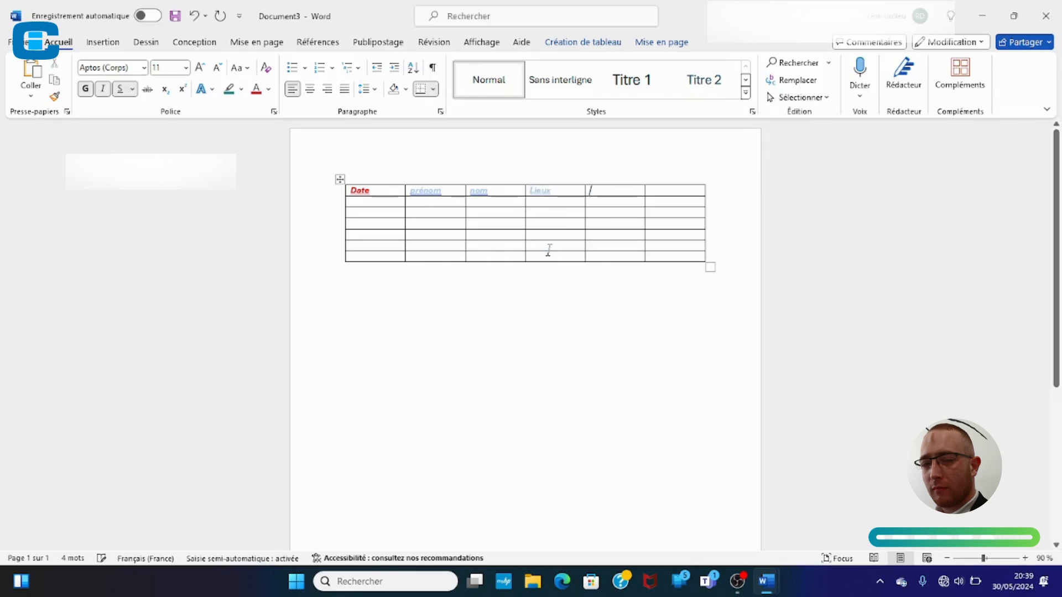
pyautogui.rightClick(543, 190)
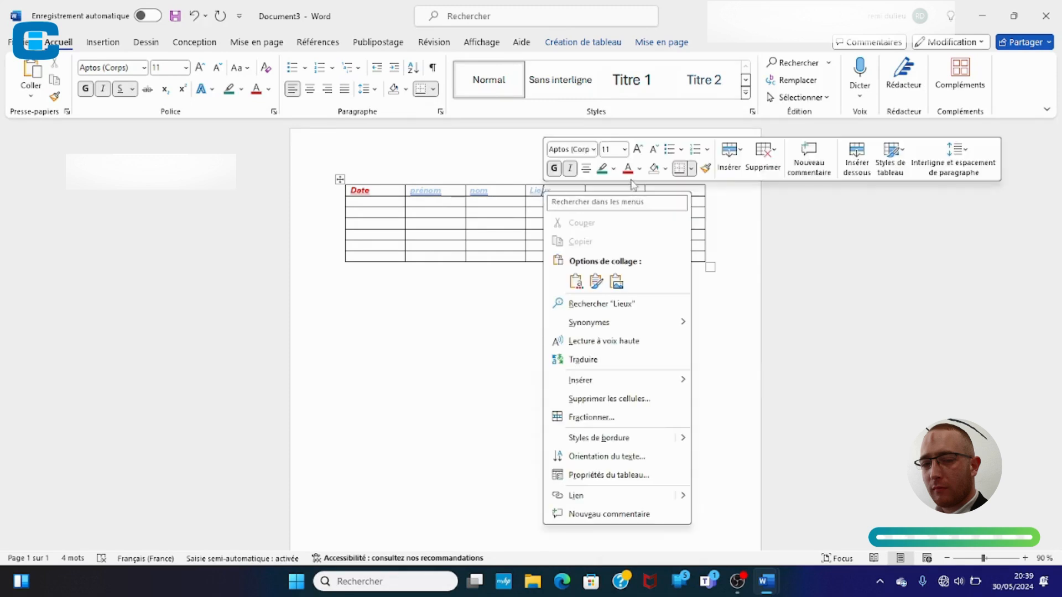
pyautogui.press('Escape')
# Step: Capitalise the third column heading as "Nom" with the grammar suggestion and colour it red
pyautogui.doubleClick(472, 190)
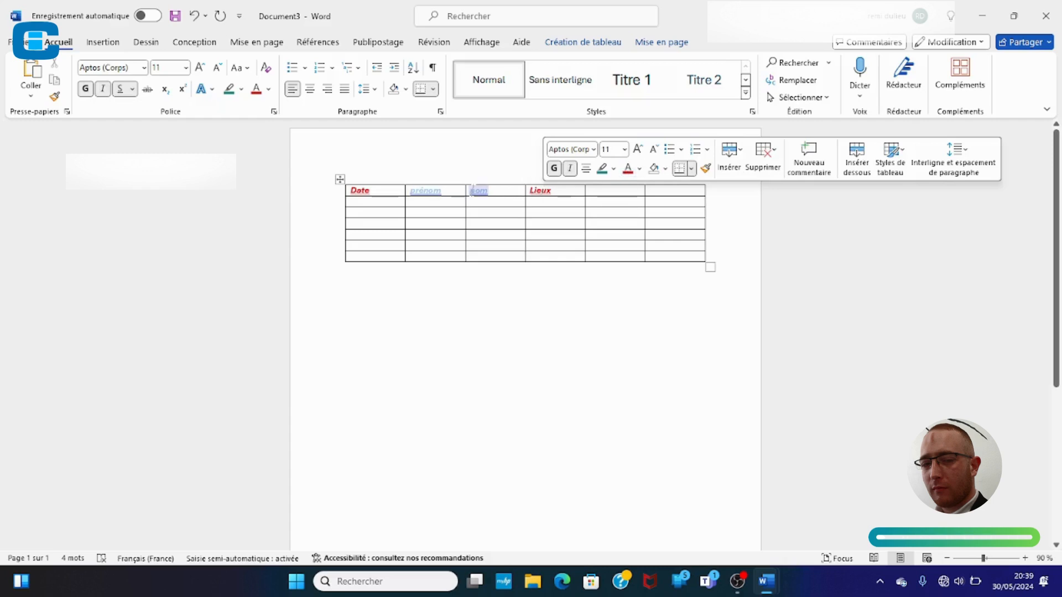
pyautogui.rightClick(472, 191)
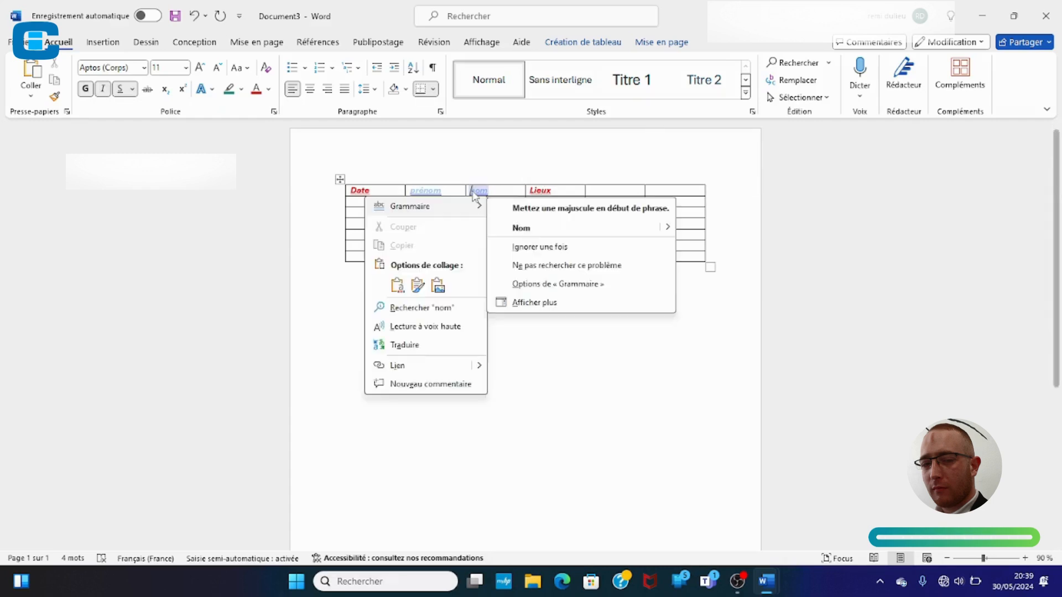
pyautogui.click(520, 223)
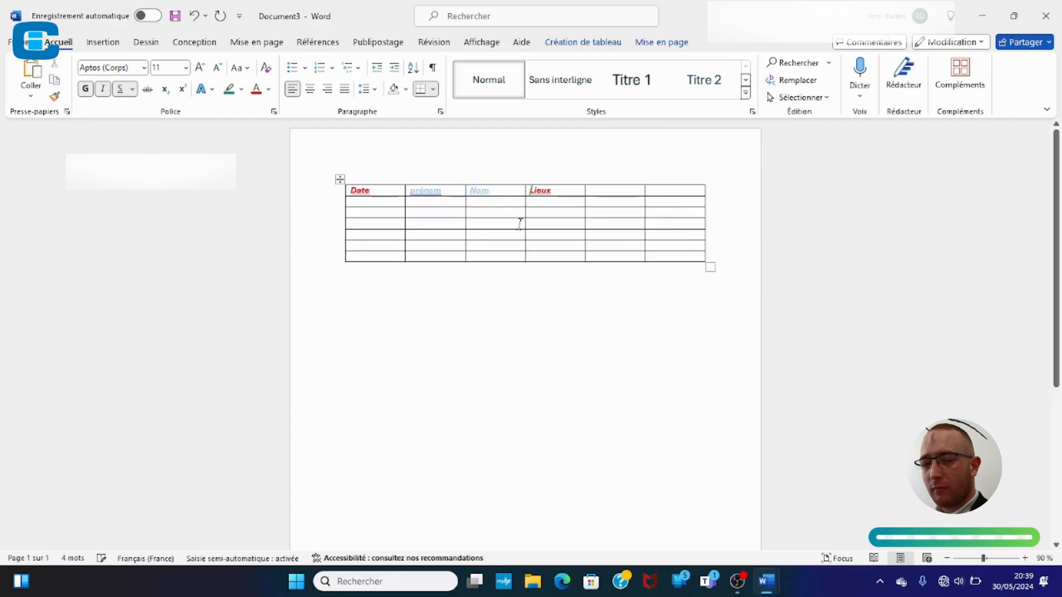
pyautogui.rightClick(478, 193)
pyautogui.click(564, 172)
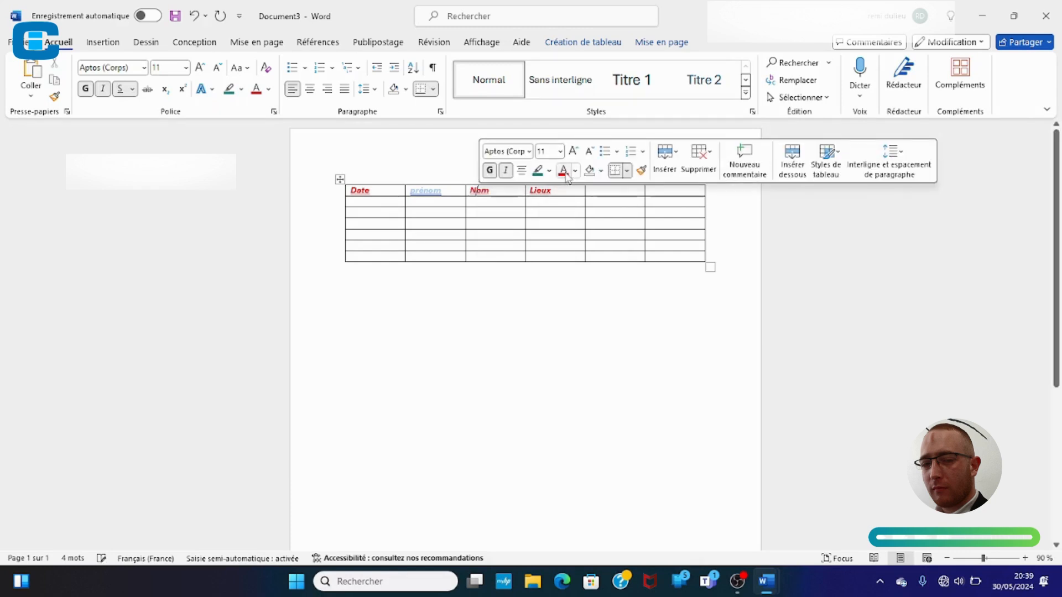
# Step: Capitalise the second column heading as "Prénom" with the grammar suggestion and colour it red
pyautogui.click(431, 189)
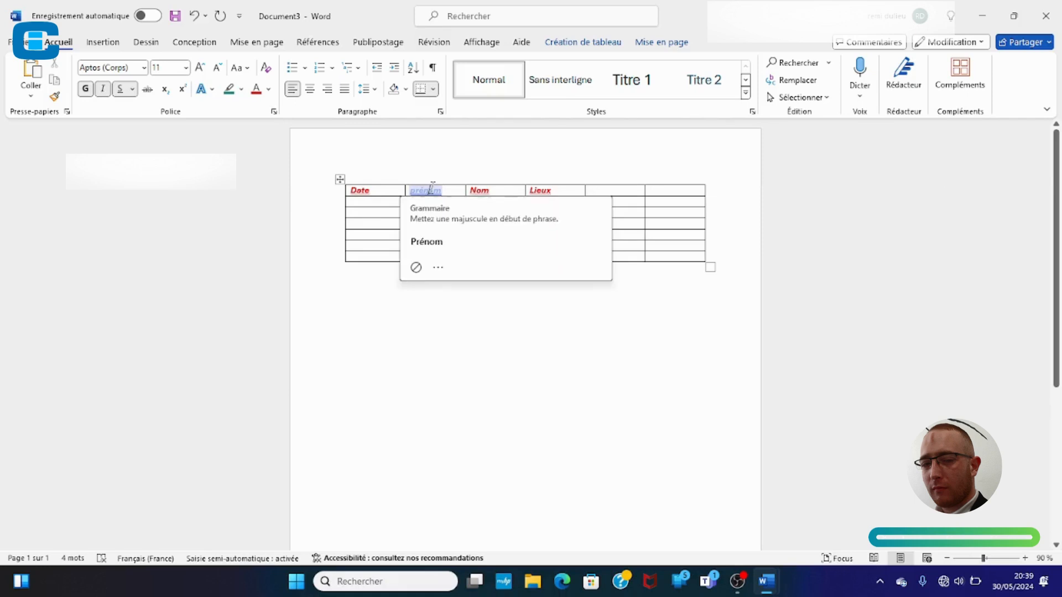
pyautogui.click(427, 241)
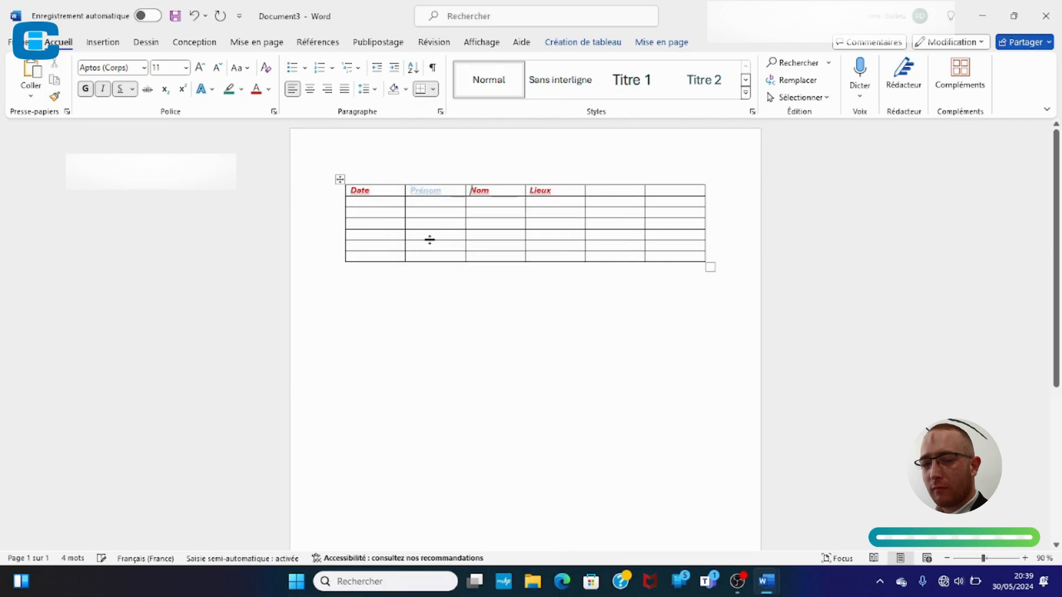
pyautogui.rightClick(420, 193)
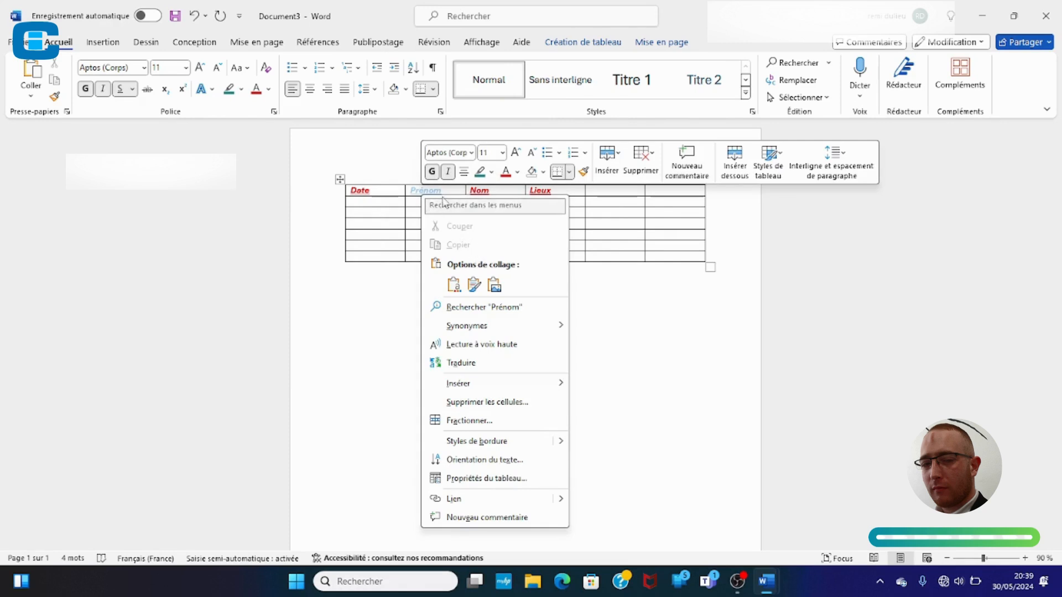
pyautogui.click(506, 172)
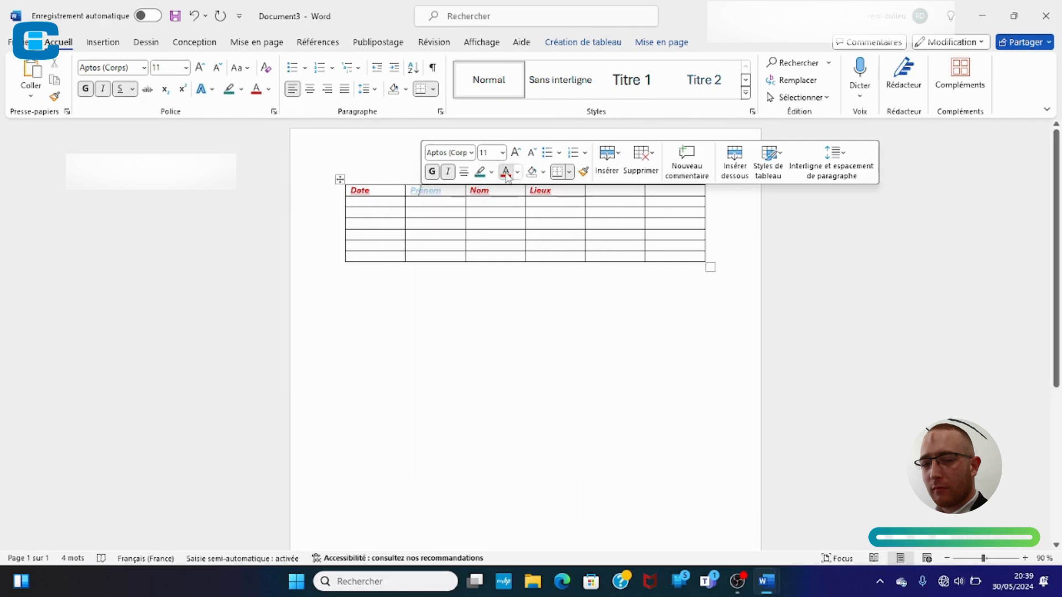
# Step: Centre the column headings in the table's first row
pyautogui.click(565, 200)
pyautogui.moveTo(562, 197); pyautogui.dragTo(340, 191)
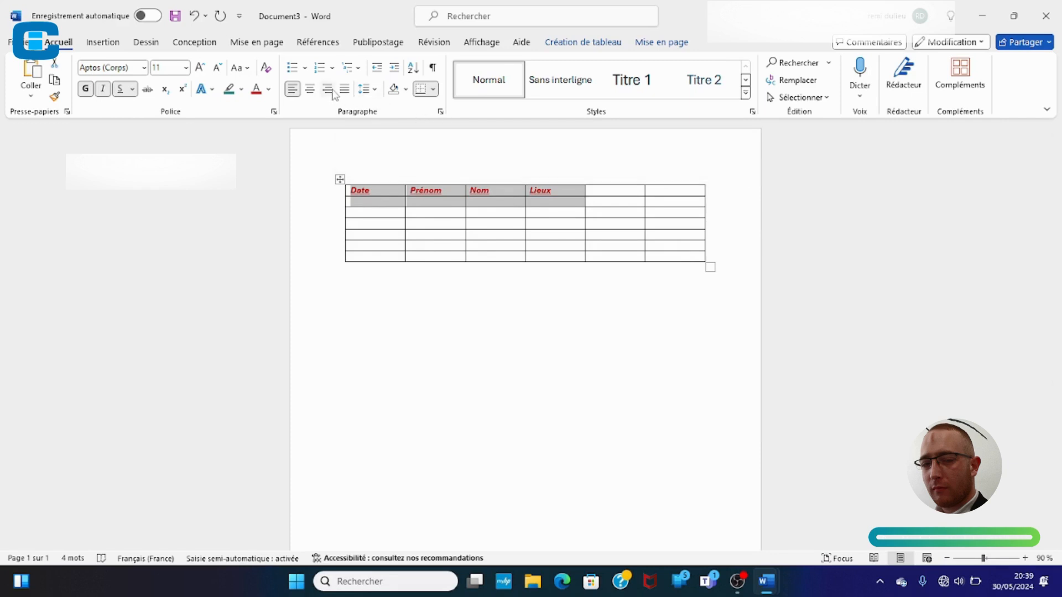
pyautogui.click(311, 89)
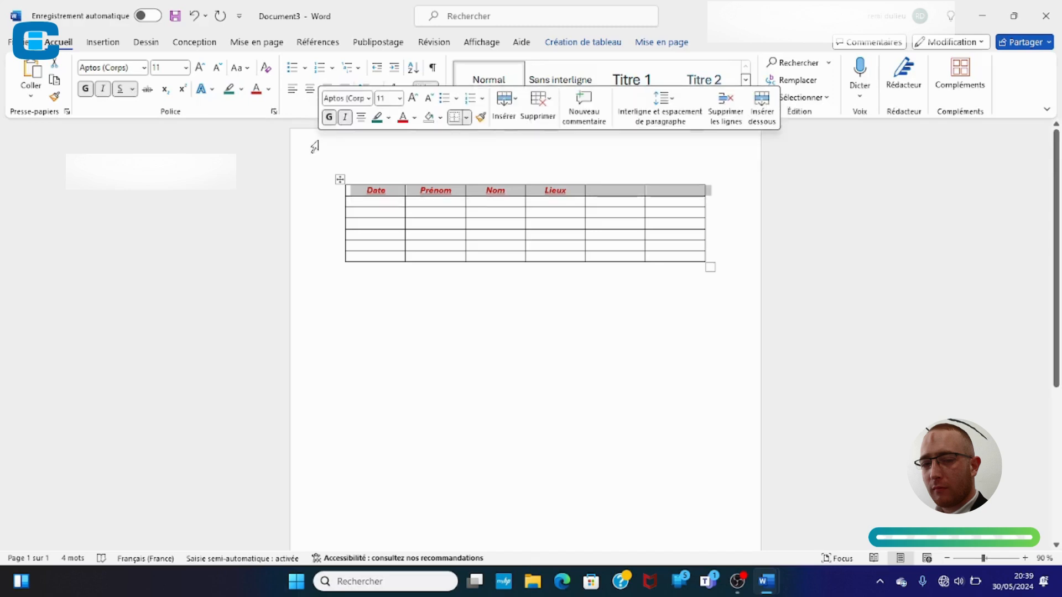
pyautogui.click(335, 190)
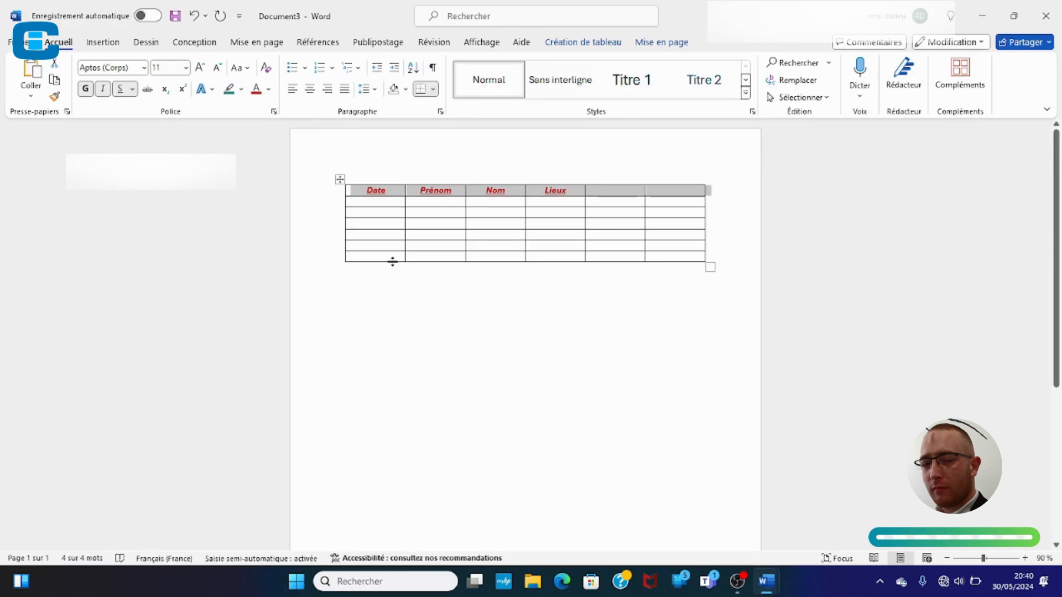
pyautogui.click(392, 275)
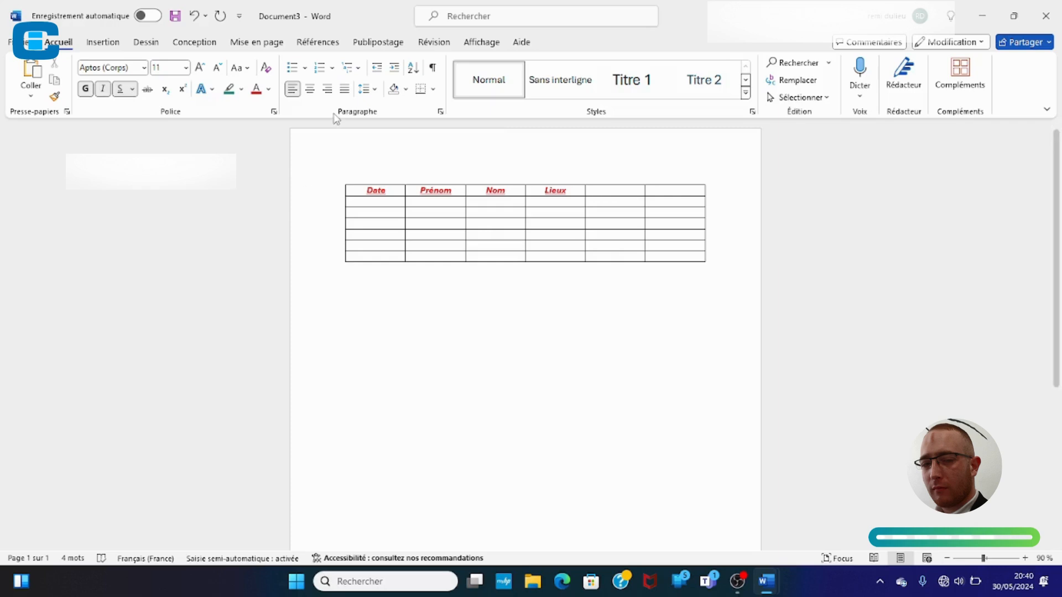
# Step: Delete all the rows of the table, leaving the page empty
pyautogui.click(343, 160)
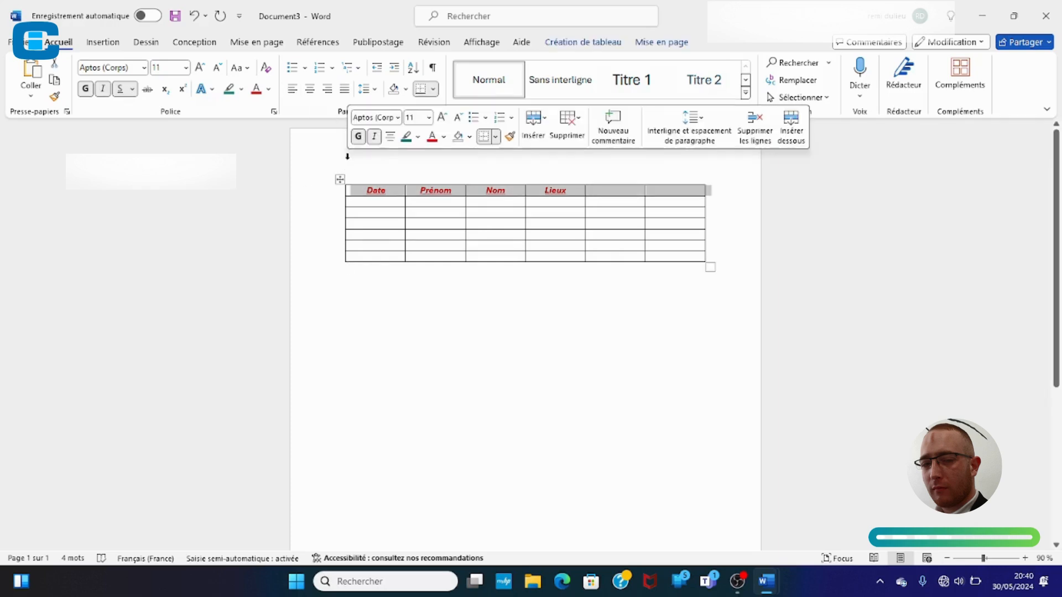
pyautogui.moveTo(309, 165)
pyautogui.mouseDown()
pyautogui.moveTo(462, 263)
pyautogui.moveTo(491, 261)
pyautogui.mouseUp()
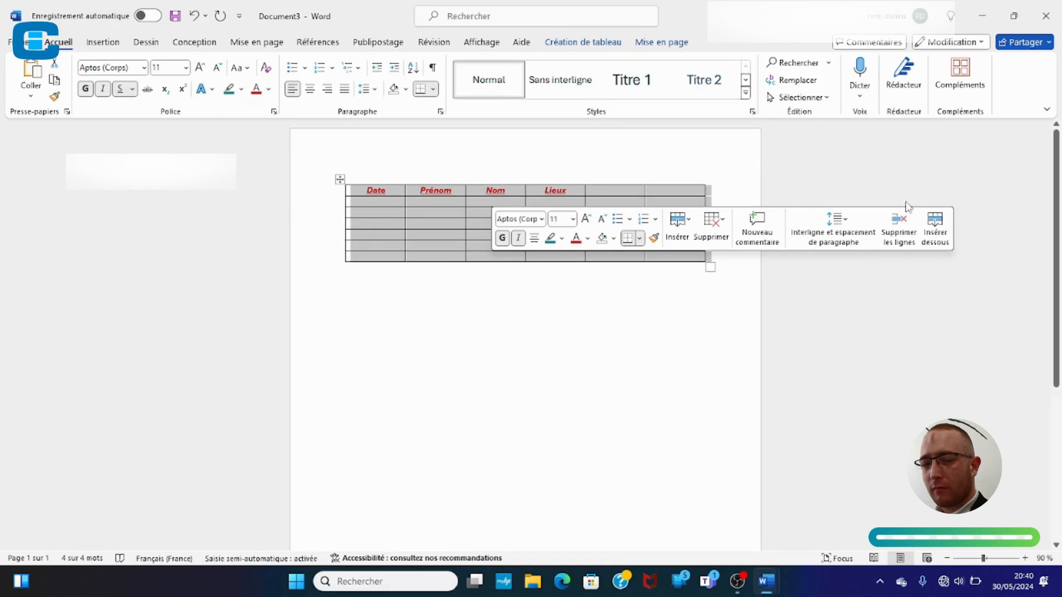
pyautogui.click(900, 233)
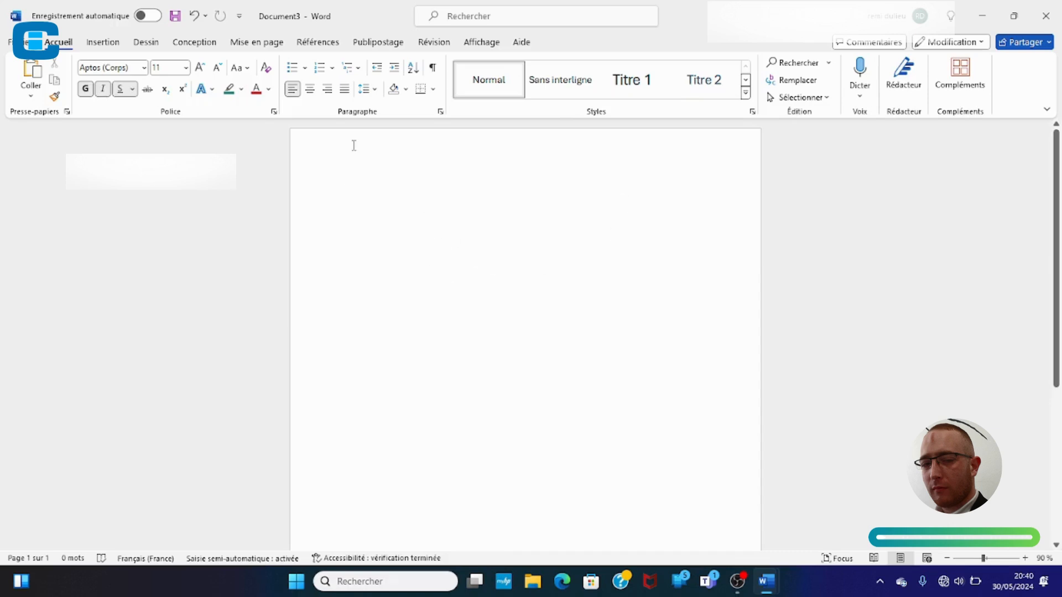
# Step: Enter the sample text "jjdhsjfqskkdlskodik" on the empty page and colour it red
pyautogui.write('jjdhsjfqskkdlsko')
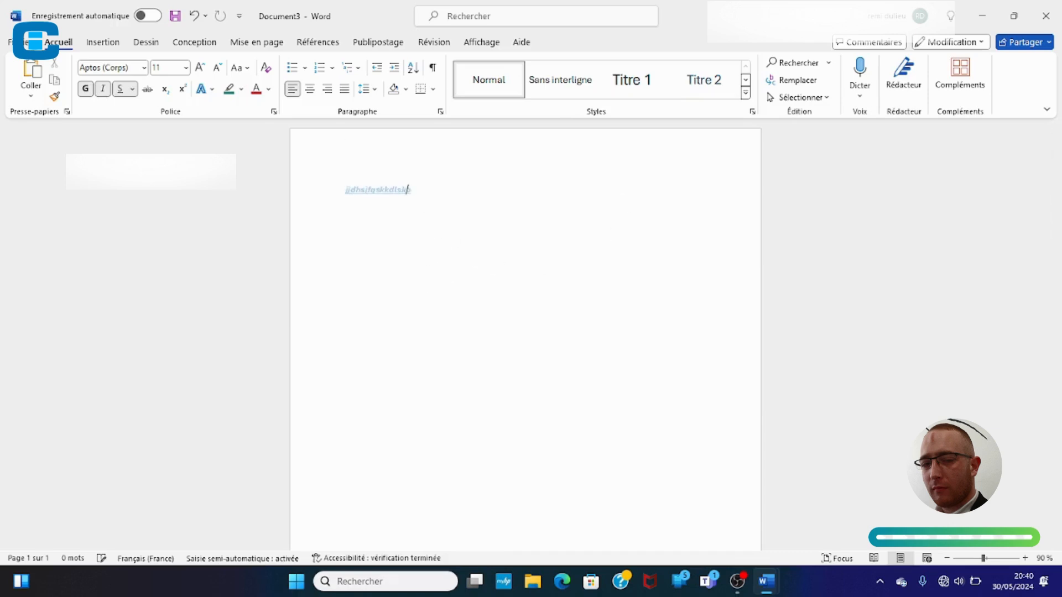
pyautogui.write('dik')
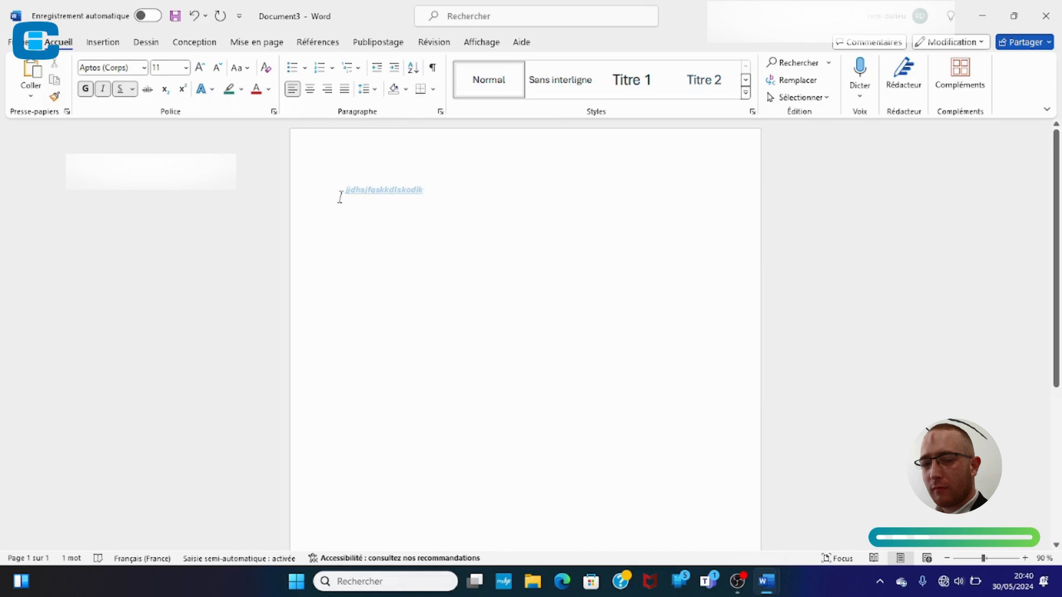
pyautogui.moveTo(340, 198); pyautogui.dragTo(460, 201)
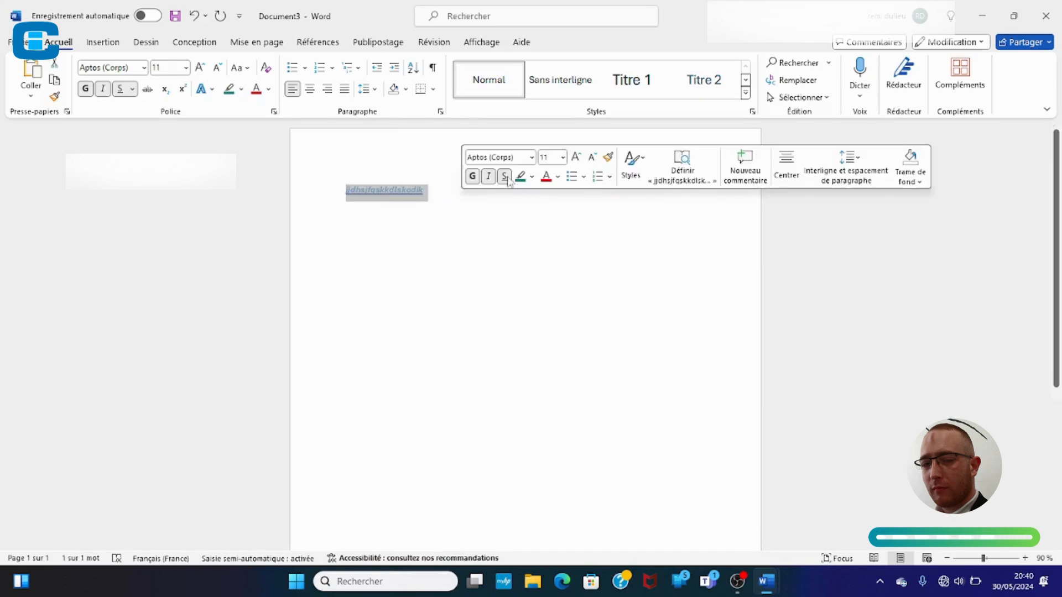
pyautogui.click(546, 177)
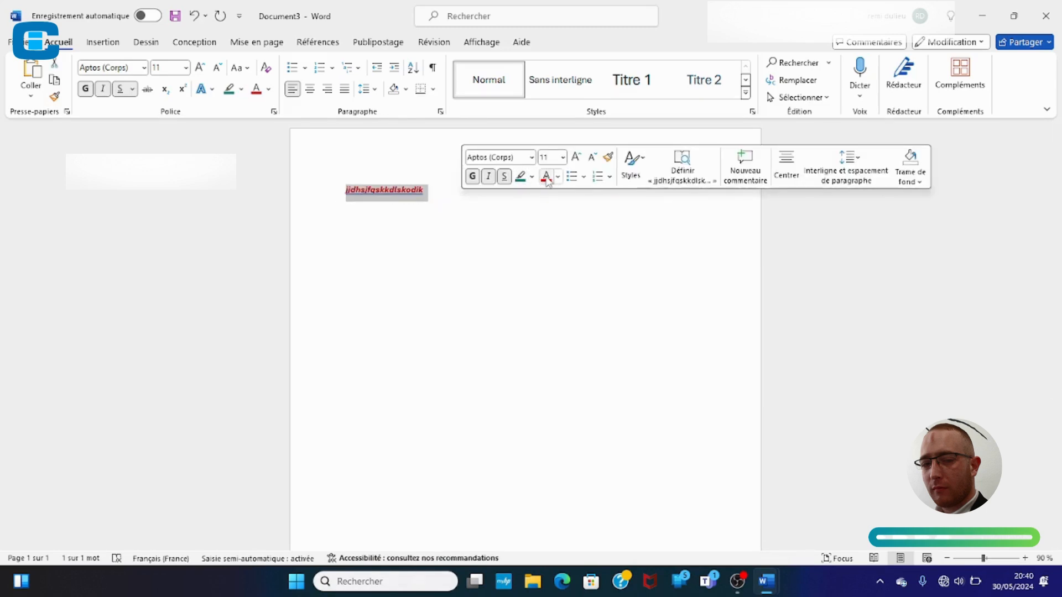
# Step: Set the sample text's font size to 14 and its font to Abadi Extra Light
pyautogui.click(563, 158)
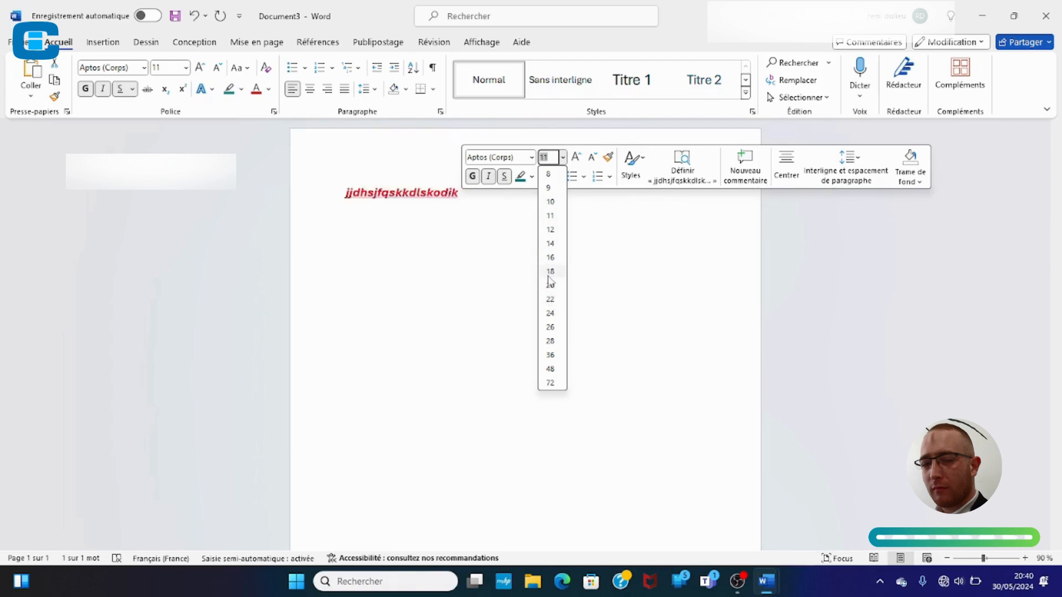
pyautogui.click(551, 243)
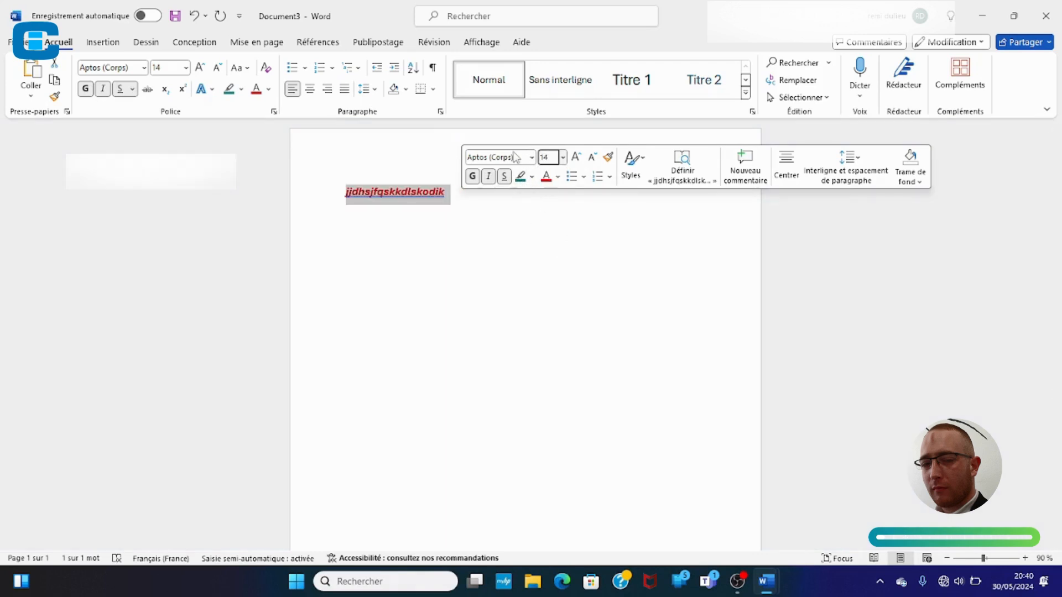
pyautogui.click(532, 159)
pyautogui.click(532, 159)
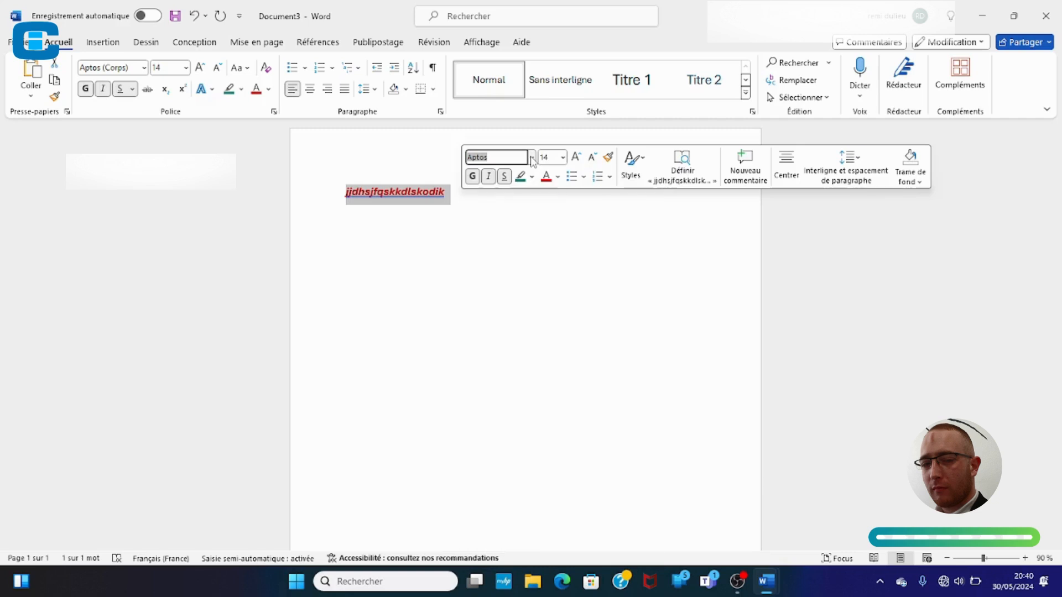
pyautogui.click(531, 158)
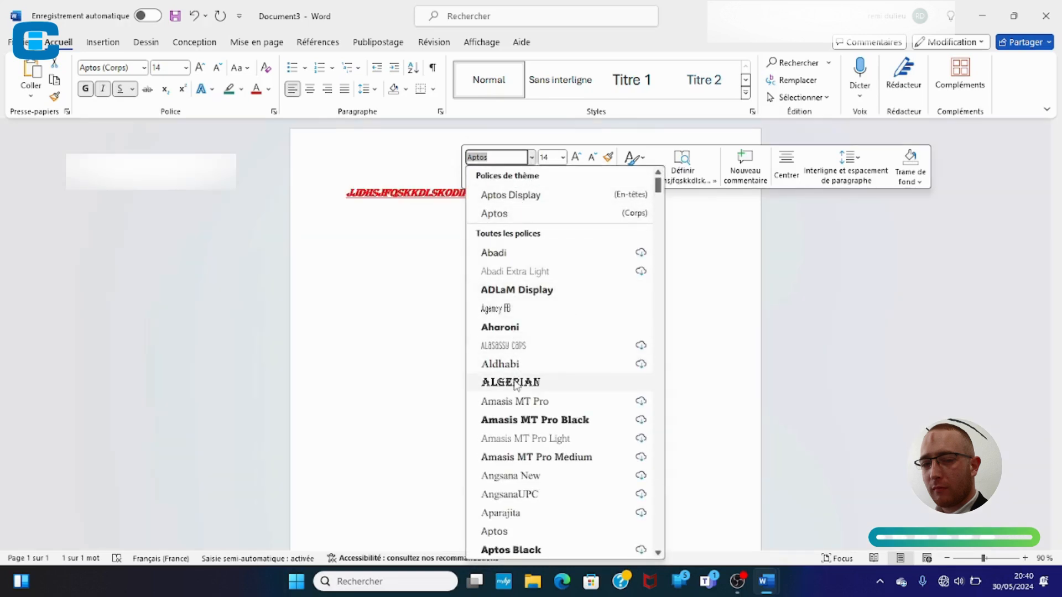
pyautogui.click(519, 272)
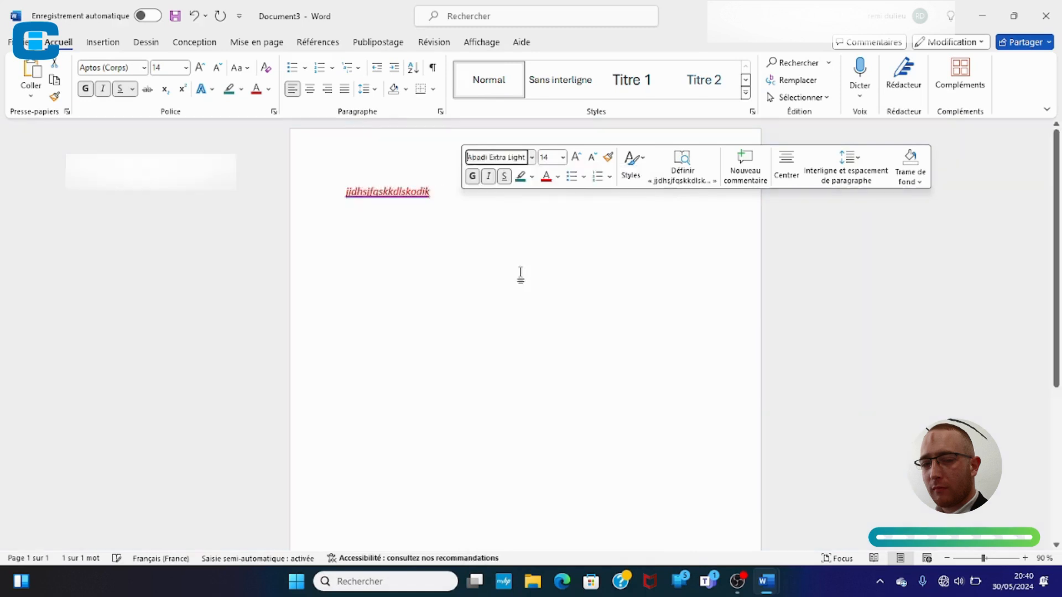
pyautogui.click(484, 278)
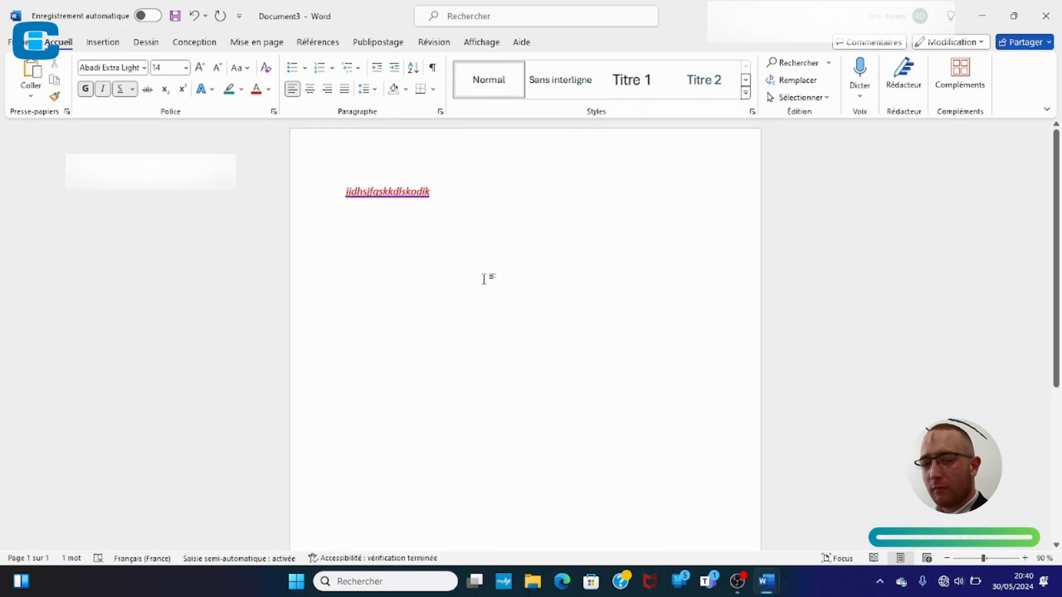
# Step: Save the document as "vréations" in the OneDrive Documents folder and dismiss the autosave notice
pyautogui.click(176, 16)
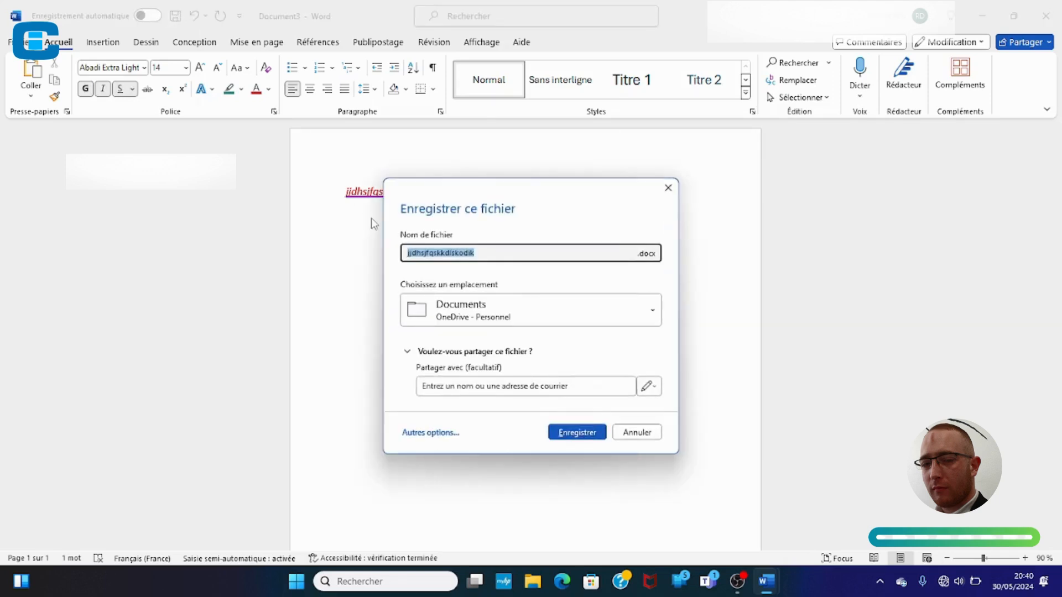
pyautogui.press('BackSpace')
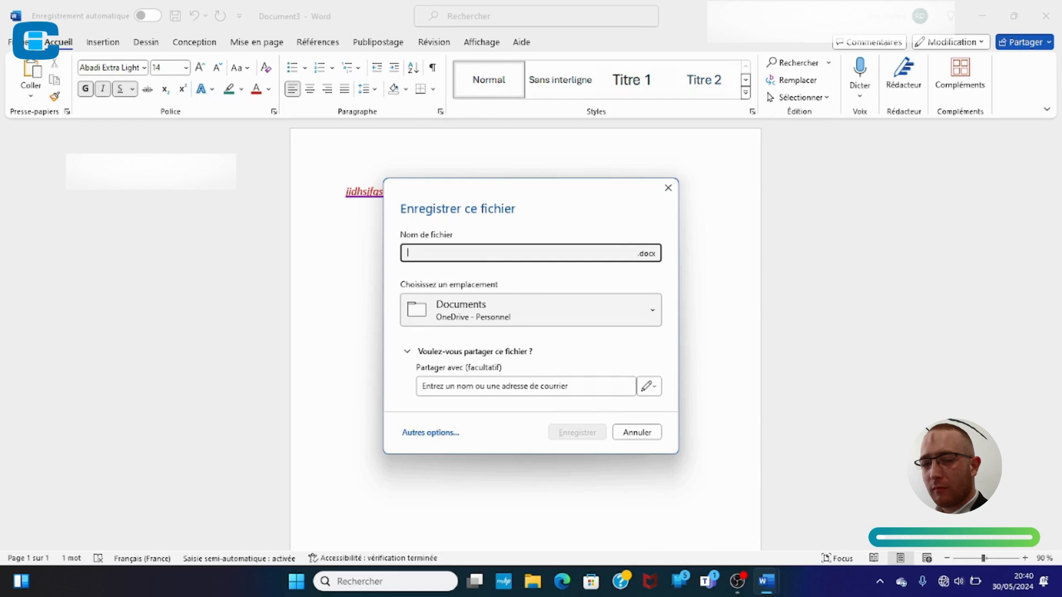
pyautogui.write('vréations')
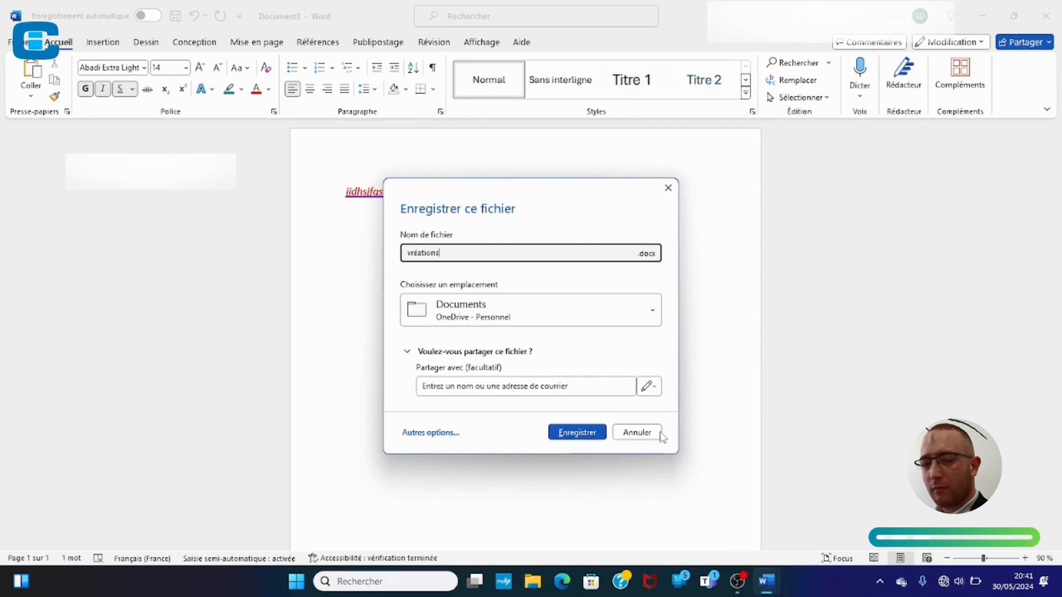
pyautogui.click(590, 432)
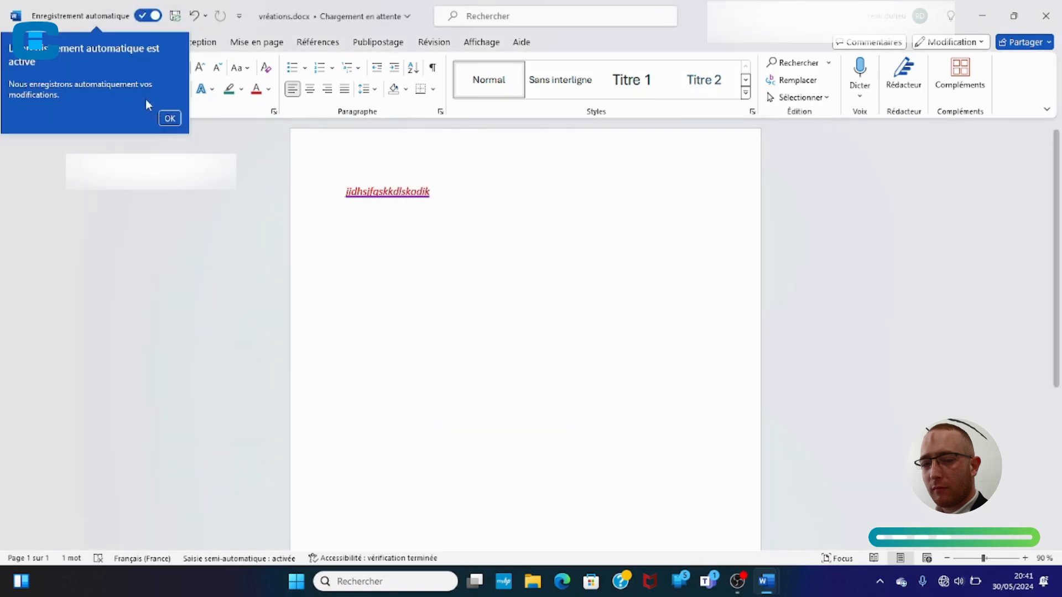
pyautogui.click(170, 119)
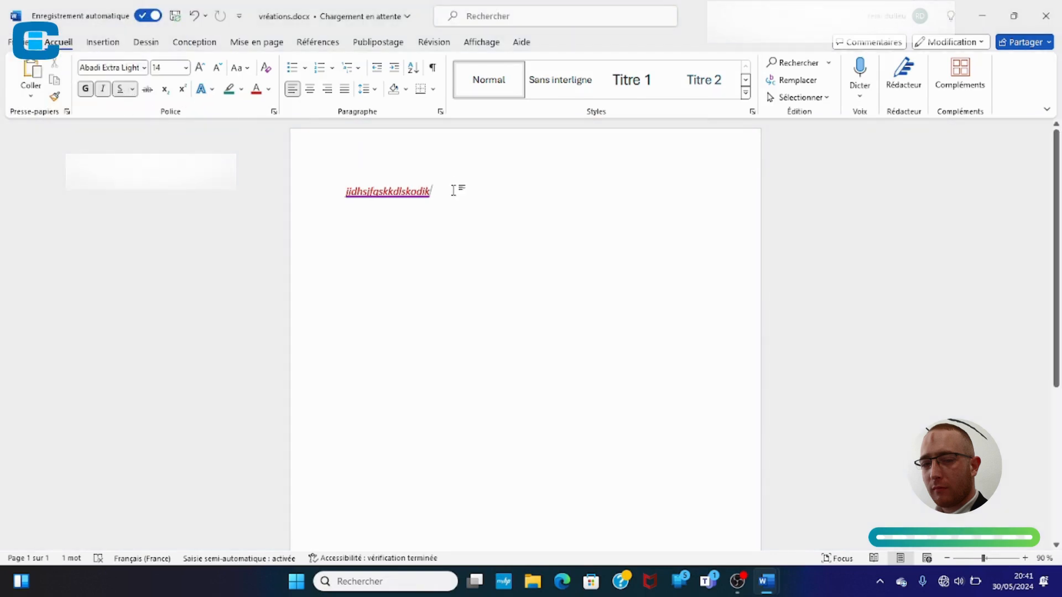
# Step: Open vréations.docx from the list of recent documents
pyautogui.click(17, 42)
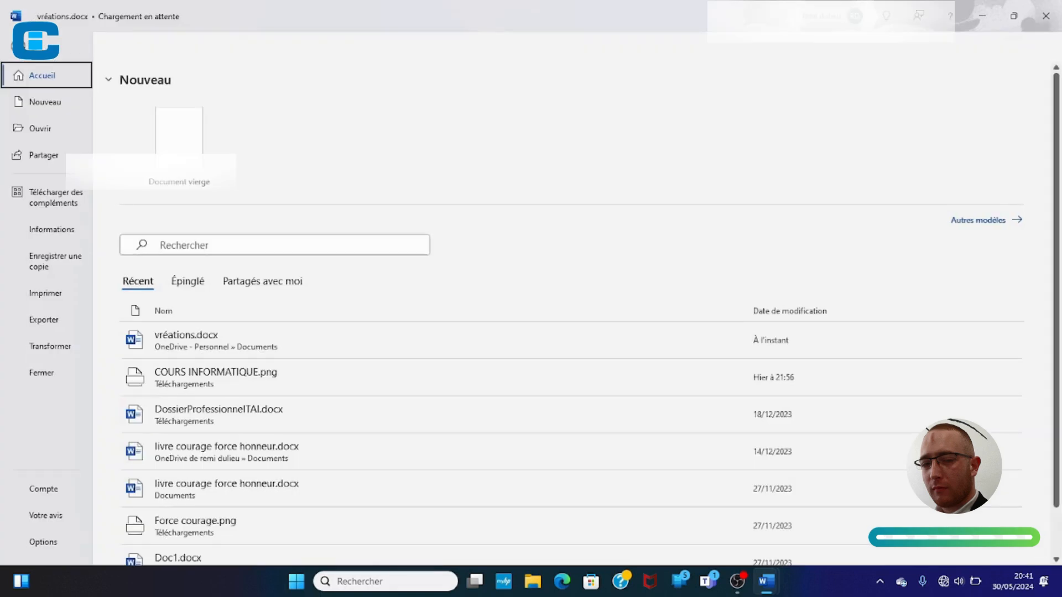
pyautogui.click(40, 132)
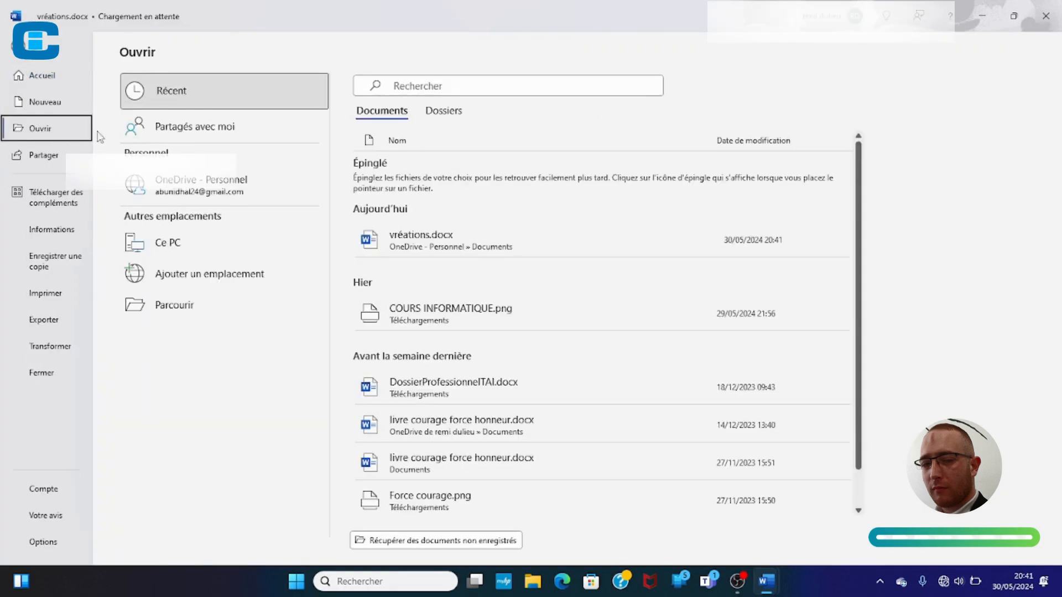
pyautogui.click(398, 245)
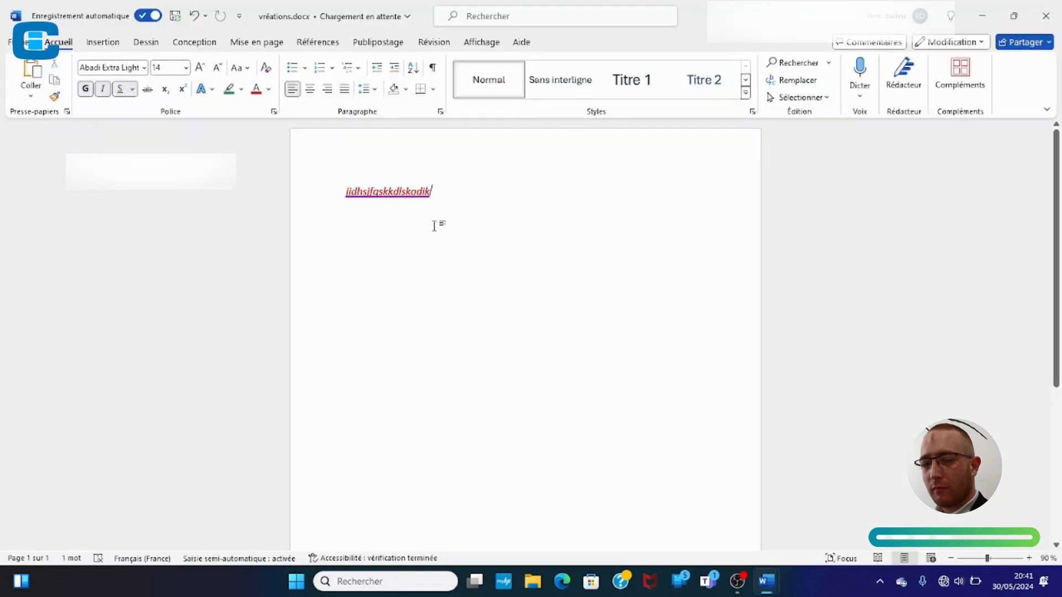
# Step: Delete the red sample text from the page
pyautogui.press('BackSpace')
pyautogui.press('BackSpace')
pyautogui.press('BackSpace')
pyautogui.press('BackSpace')
pyautogui.press('BackSpace')
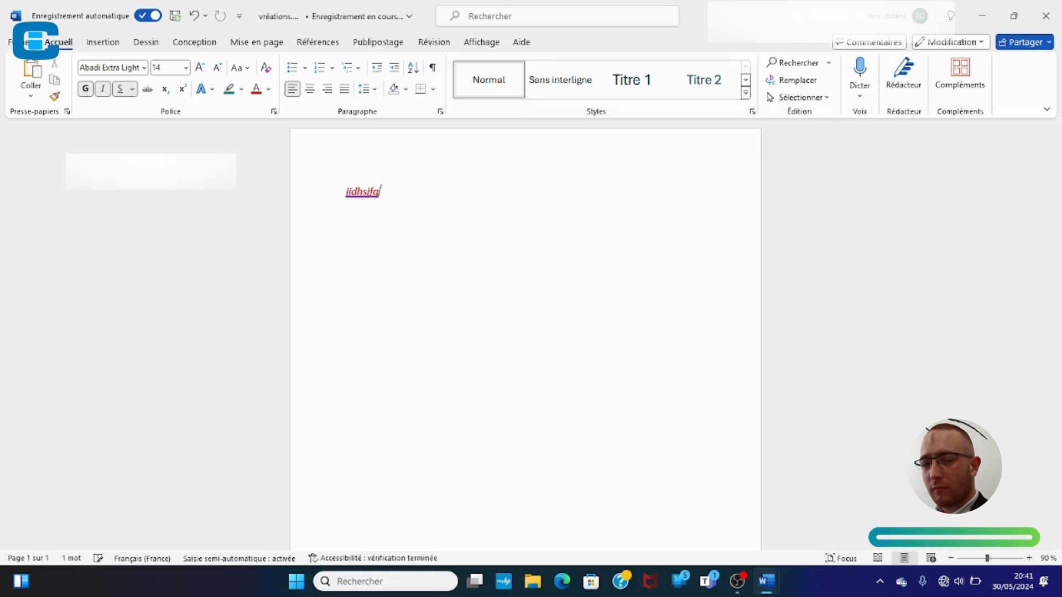
pyautogui.hotkey('ctrl', 'z')
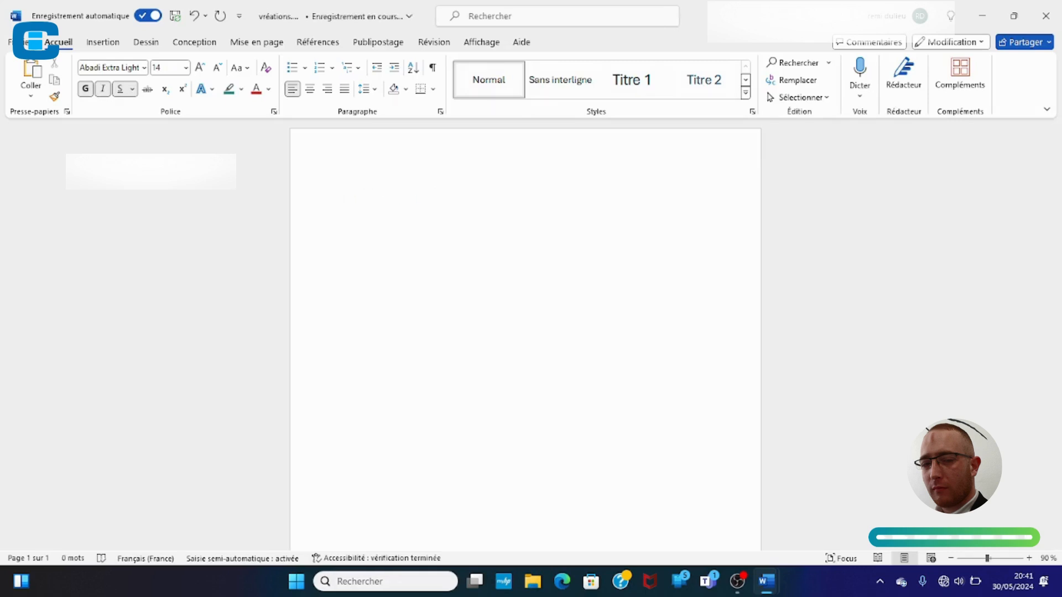